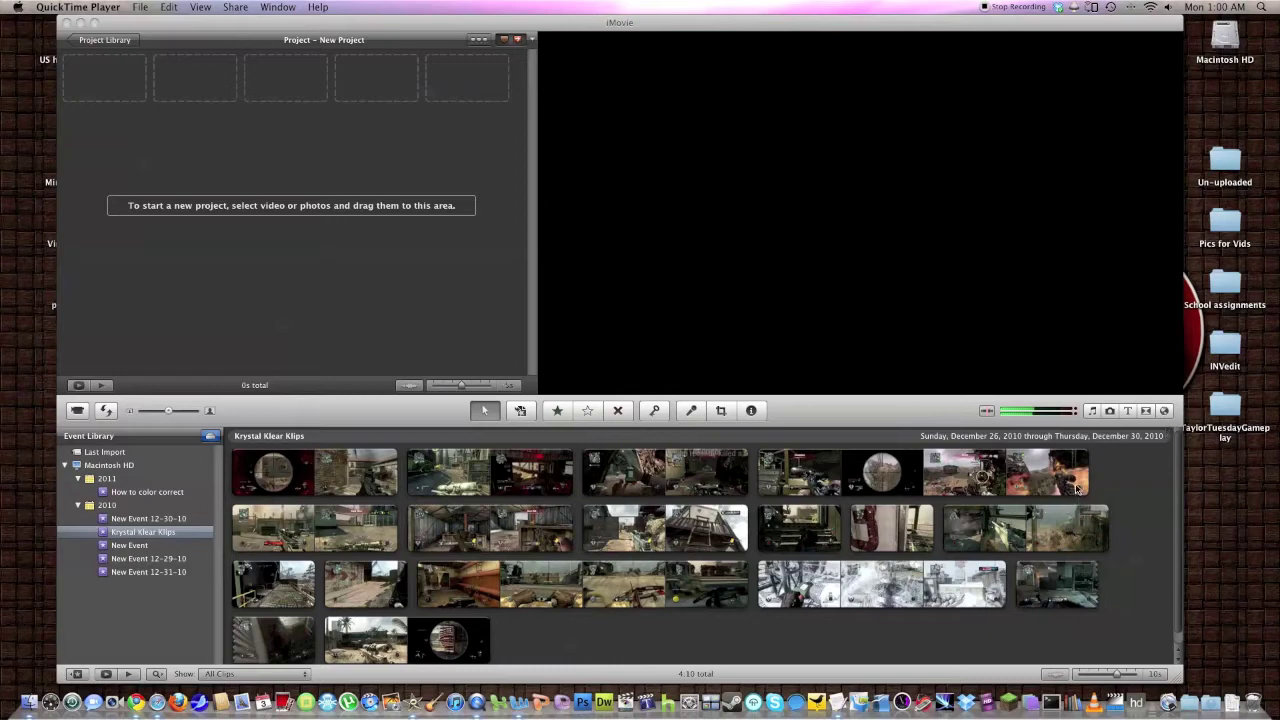
# Step: Bring iMovie forward and play back a Krystal Klear Klips gameplay clip
pyautogui.click(463, 360)
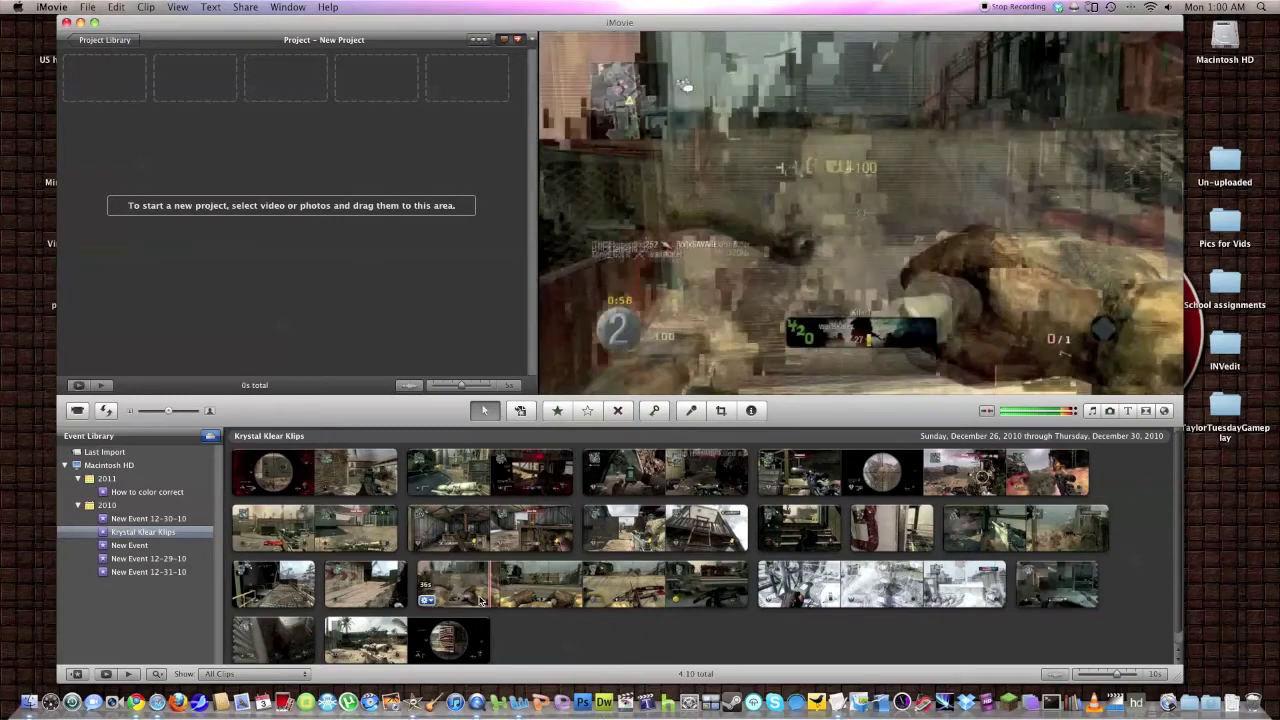
pyautogui.press('space')
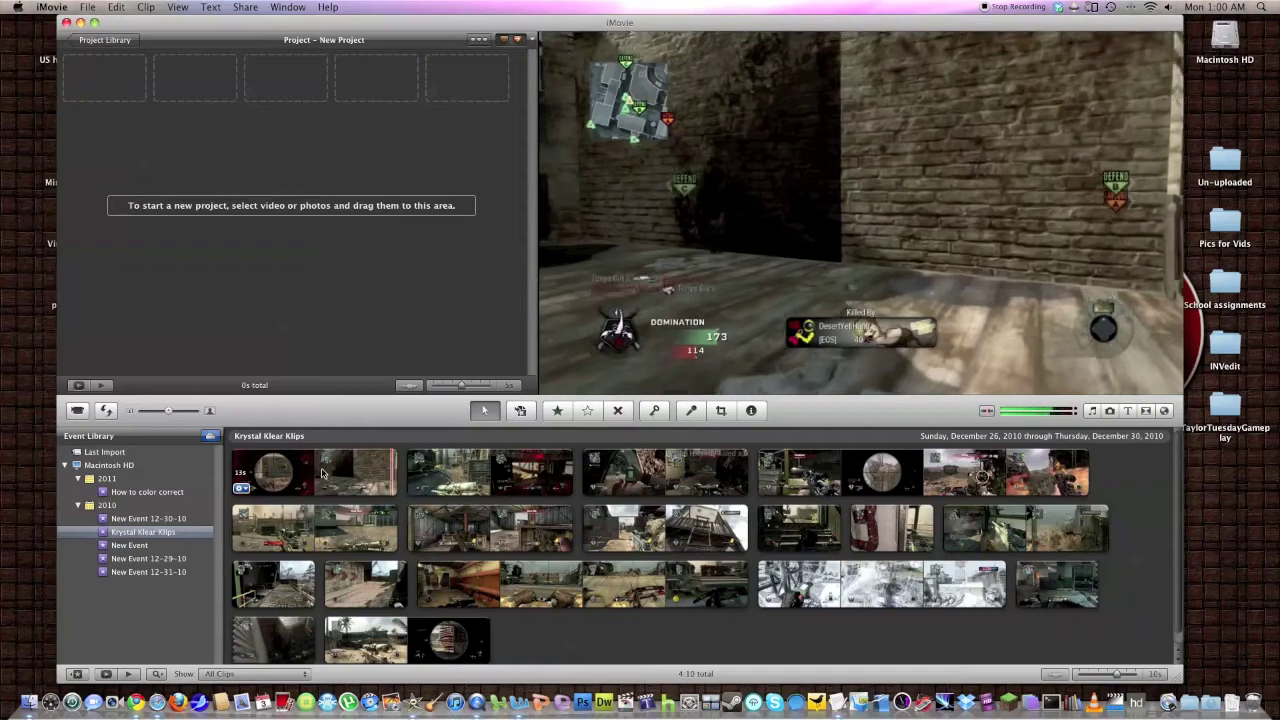
# Step: Add the whole 13.6-second first event clip to the project and play it back
pyautogui.click(234, 474)
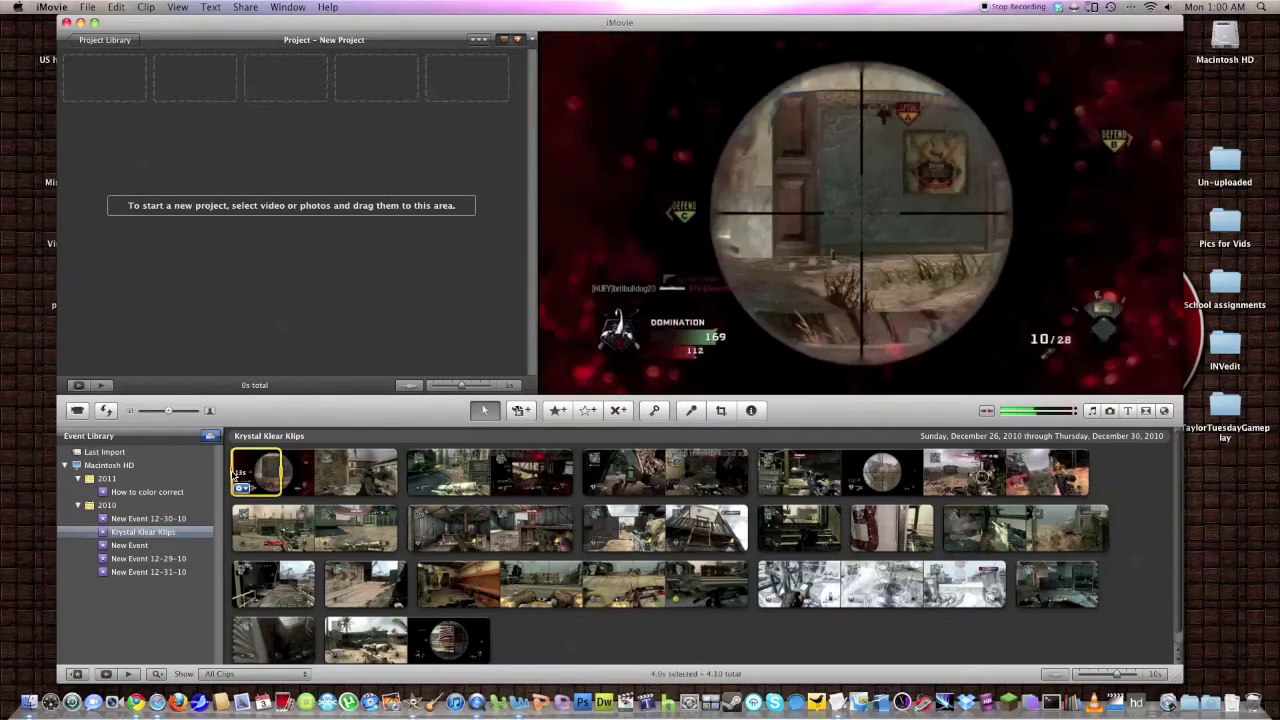
pyautogui.moveTo(273, 472); pyautogui.dragTo(410, 476)
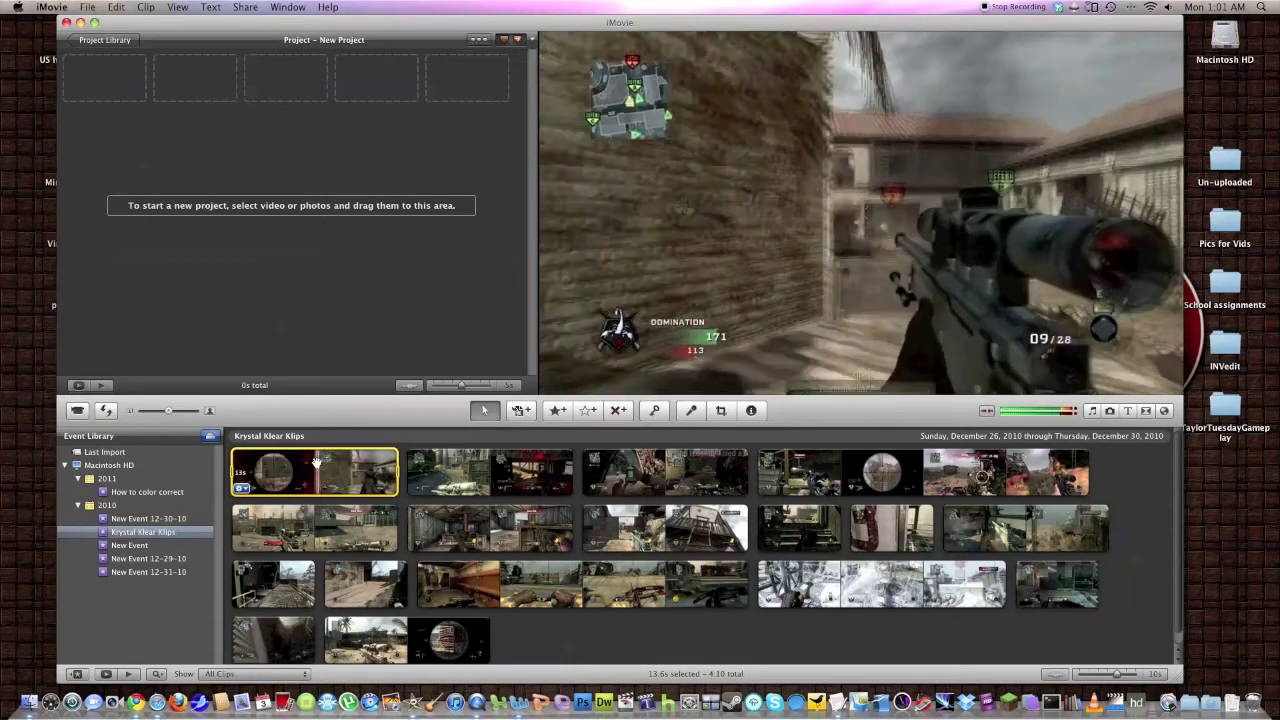
pyautogui.moveTo(318, 478); pyautogui.dragTo(283, 329)
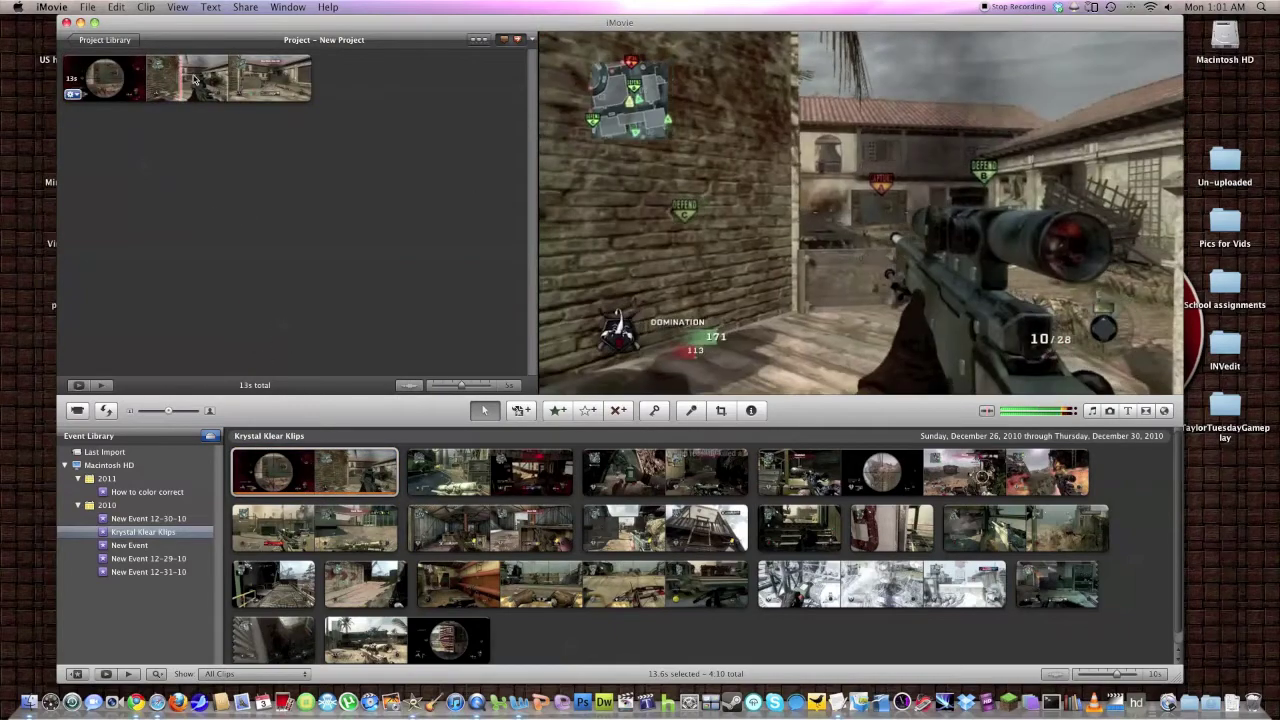
pyautogui.moveTo(86, 94)
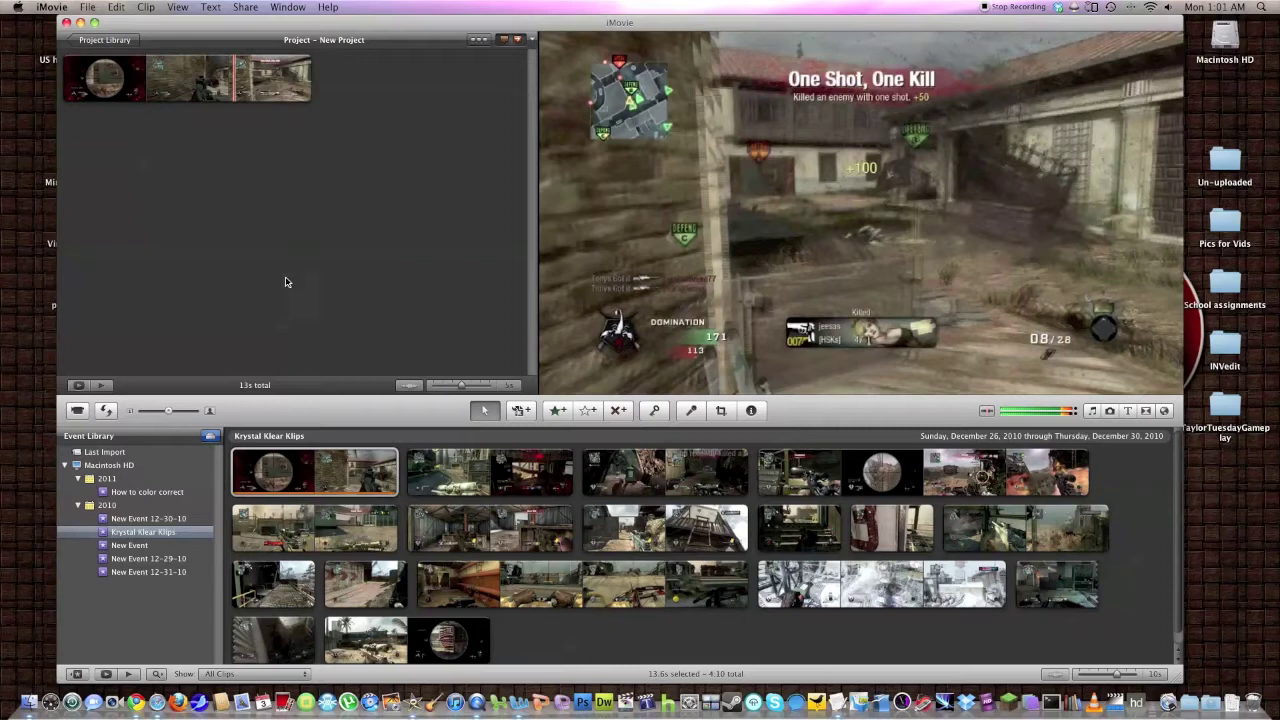
pyautogui.press('space')
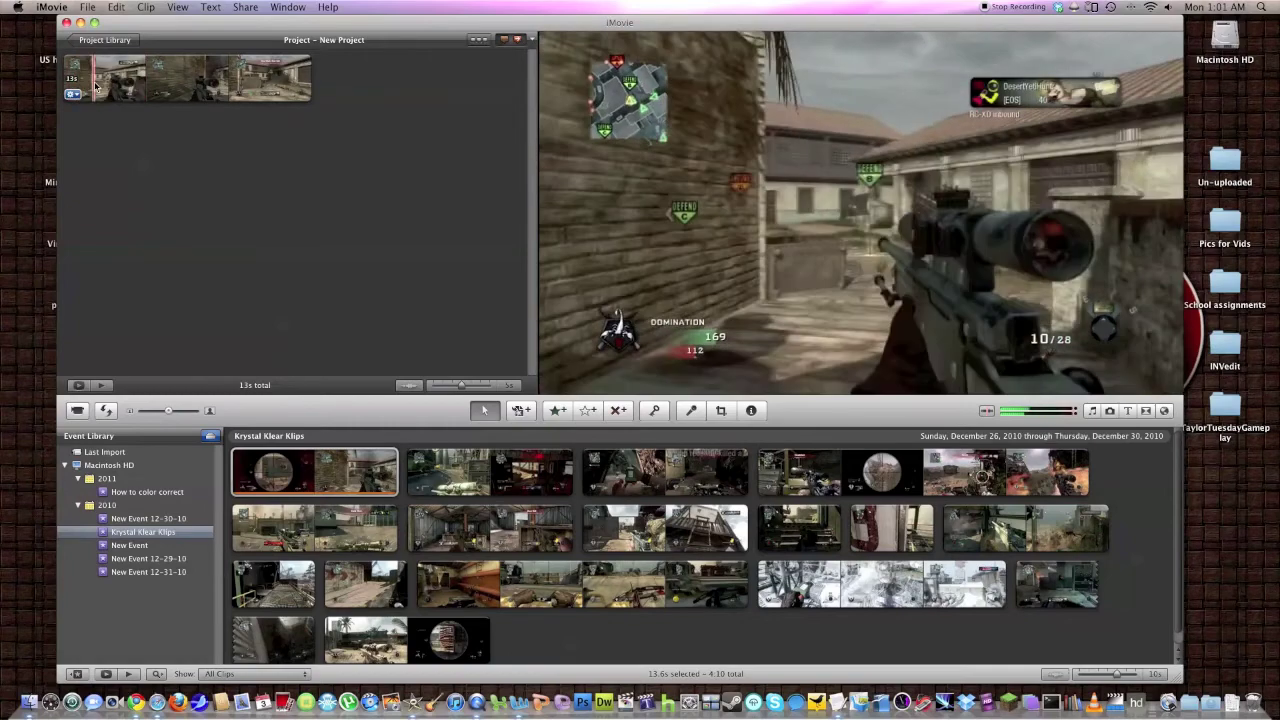
pyautogui.click(72, 94)
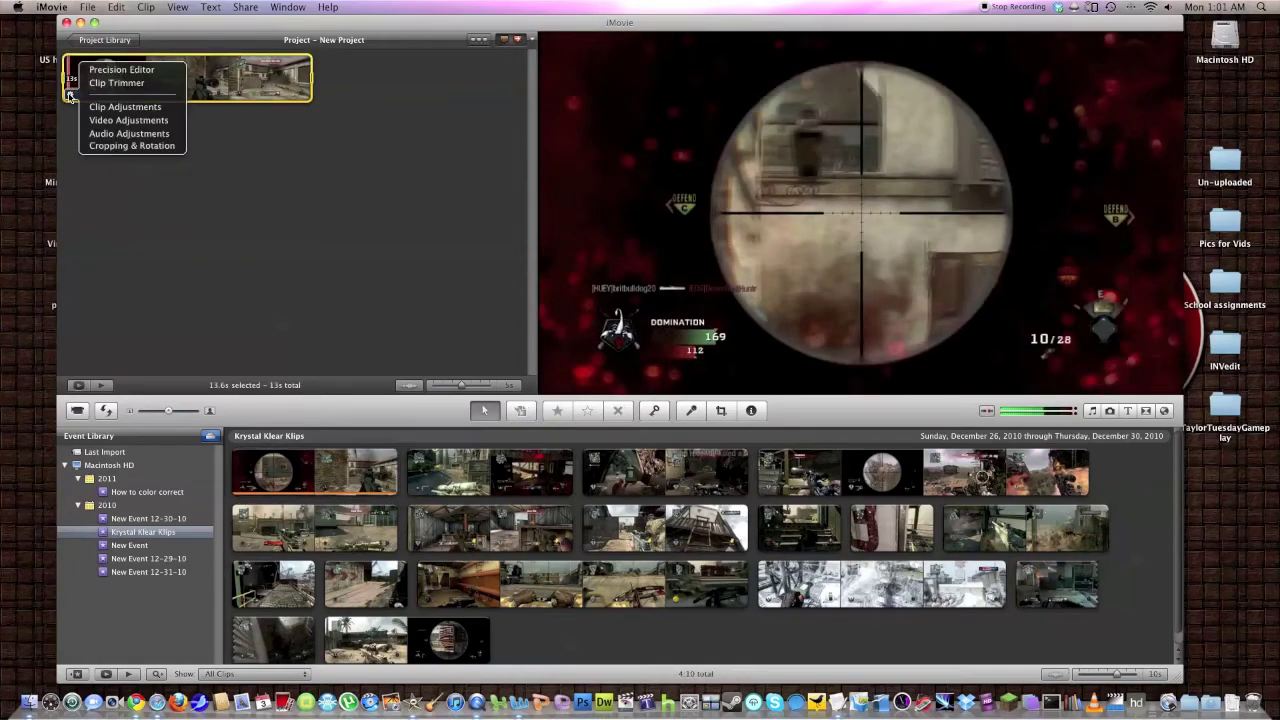
pyautogui.click(70, 124)
pyautogui.click(70, 94)
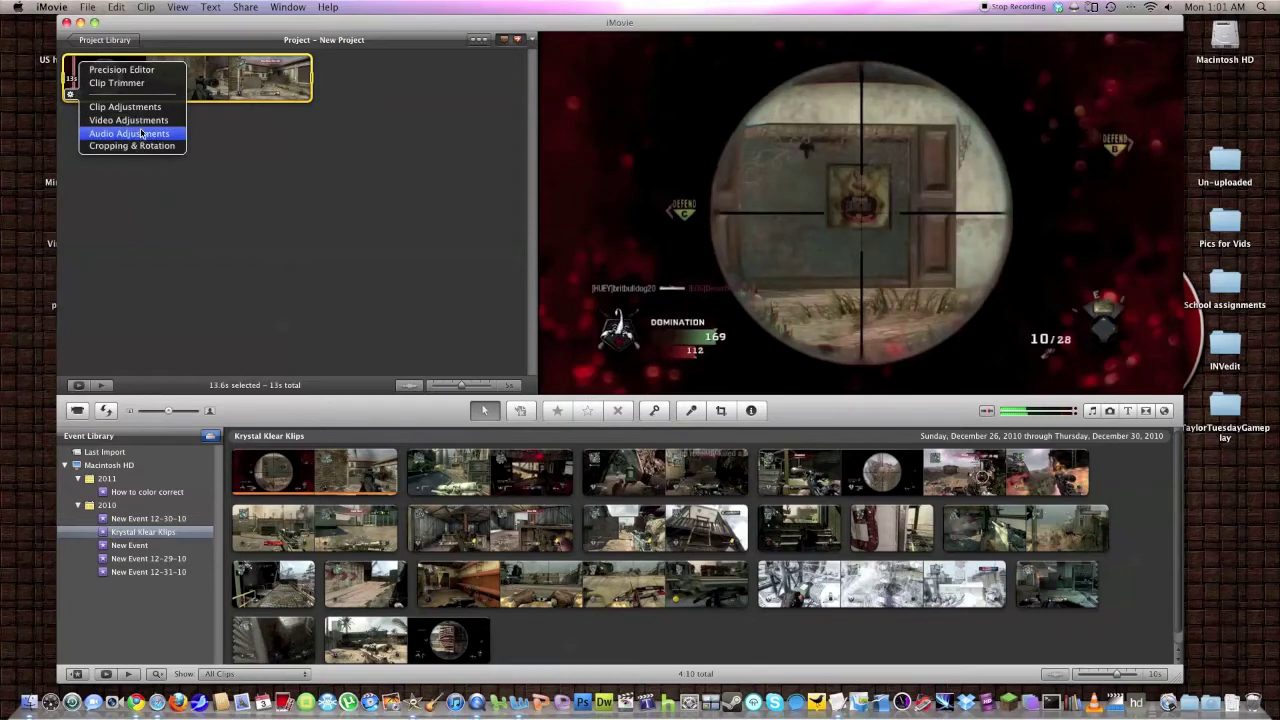
pyautogui.click(192, 128)
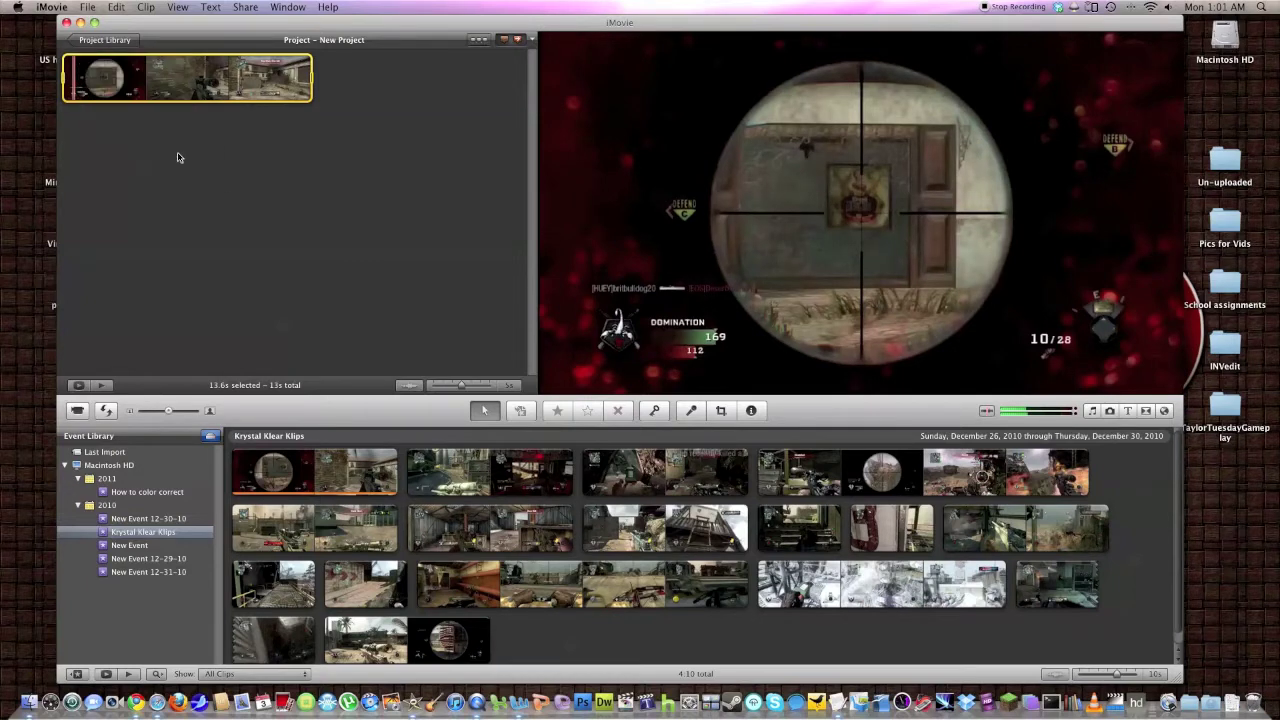
pyautogui.click(88, 7)
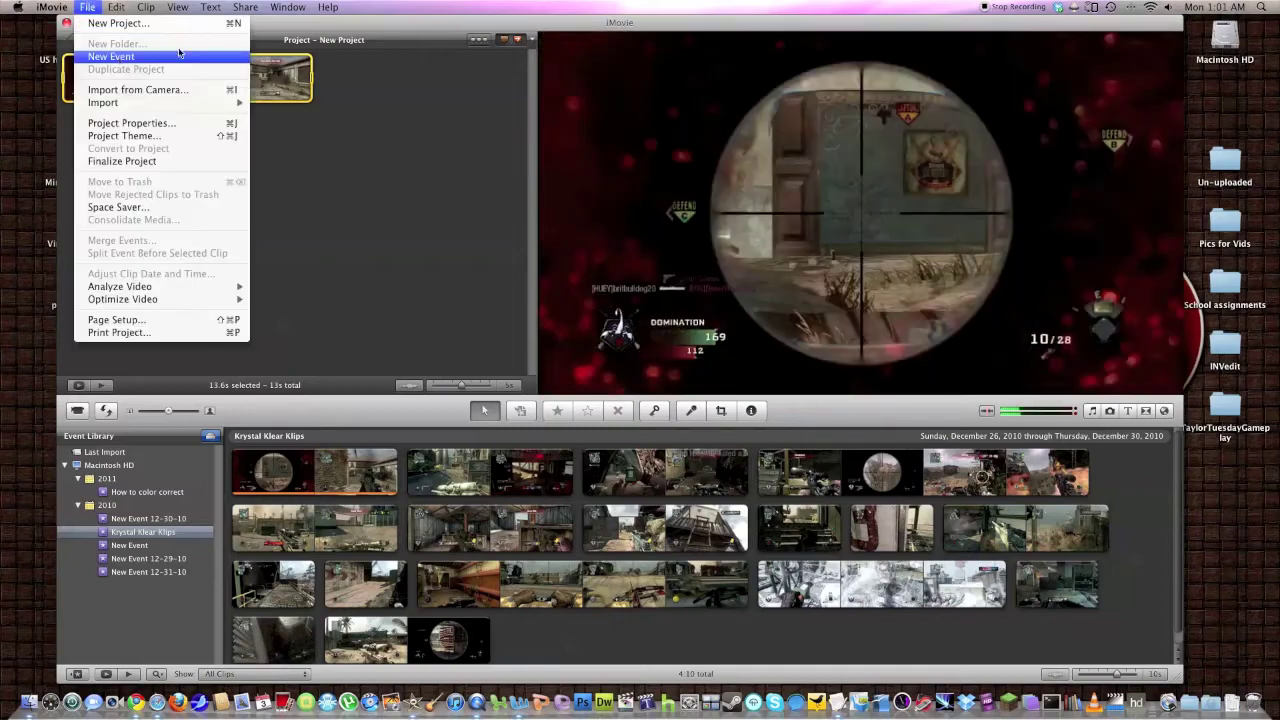
pyautogui.click(267, 75)
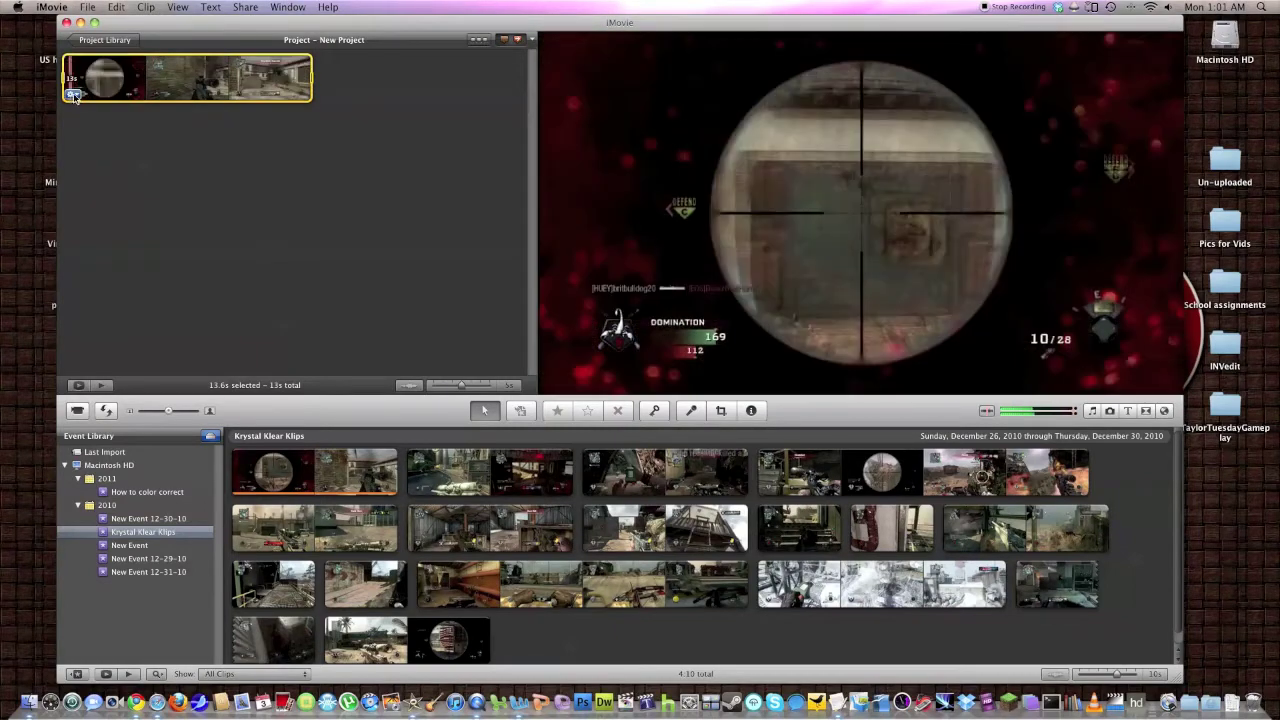
pyautogui.click(73, 96)
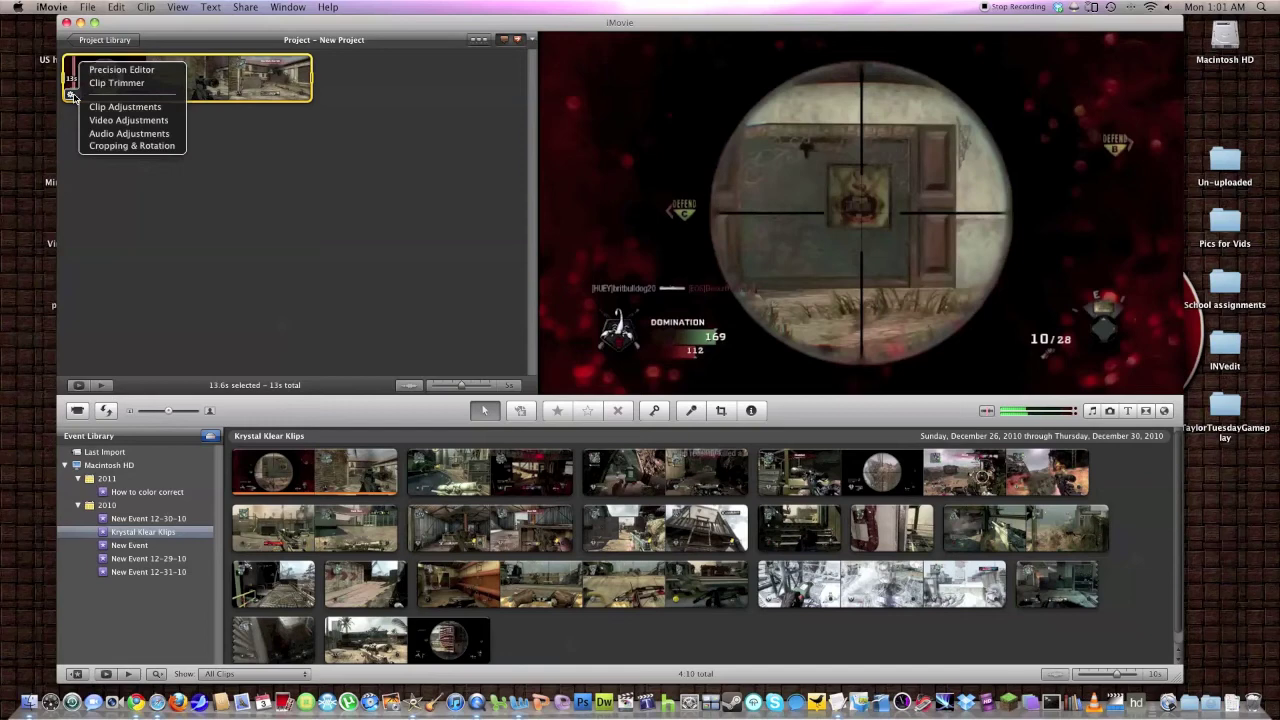
# Step: Open the clip's Video Adjustments and reposition the panel over the project area
pyautogui.click(145, 122)
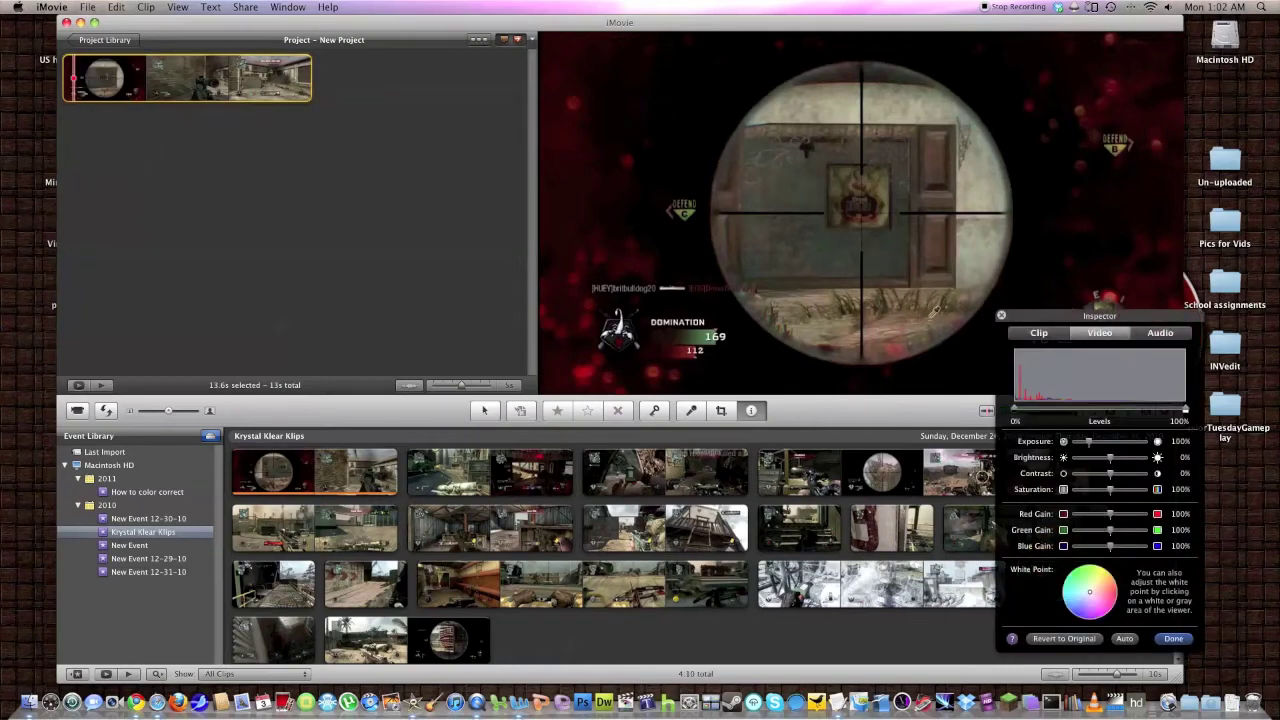
pyautogui.moveTo(1110, 317); pyautogui.dragTo(808, 186)
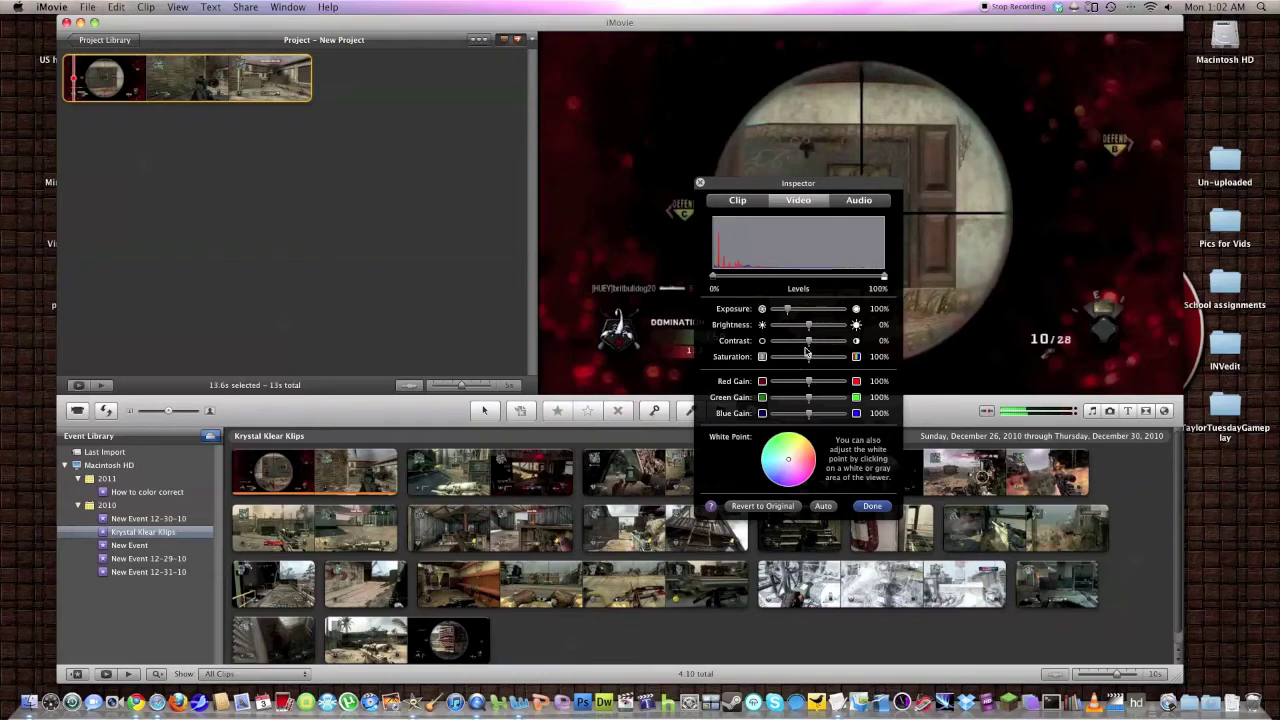
pyautogui.moveTo(789, 184); pyautogui.dragTo(901, 344)
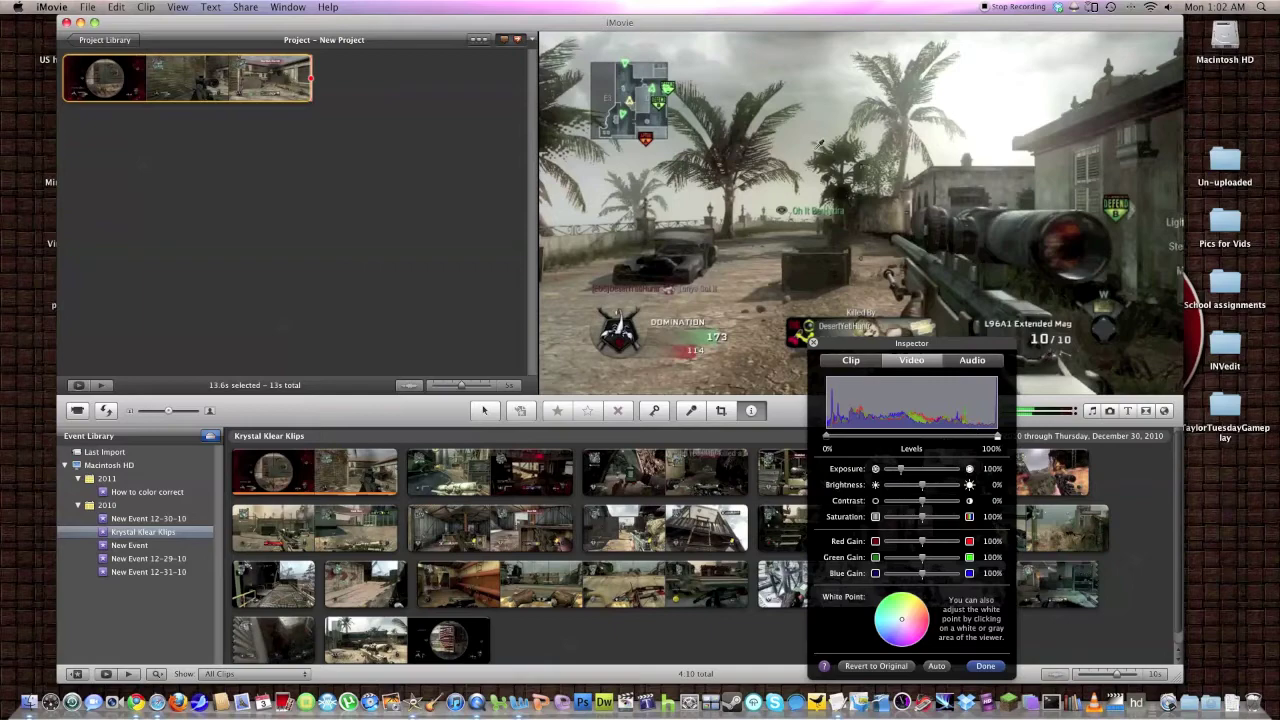
pyautogui.moveTo(873, 347); pyautogui.dragTo(398, 164)
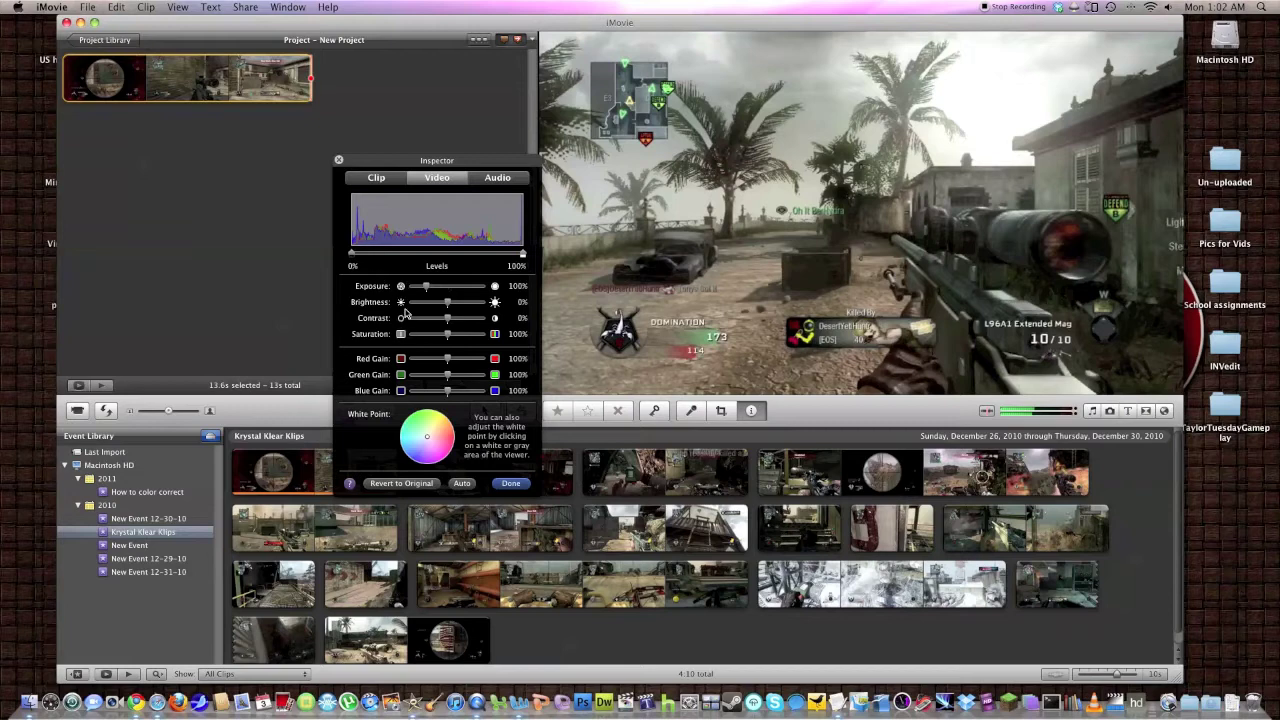
# Step: Try various saturation levels, including 200% and greyscale, then settle on 145%
pyautogui.moveTo(448, 335); pyautogui.dragTo(463, 337)
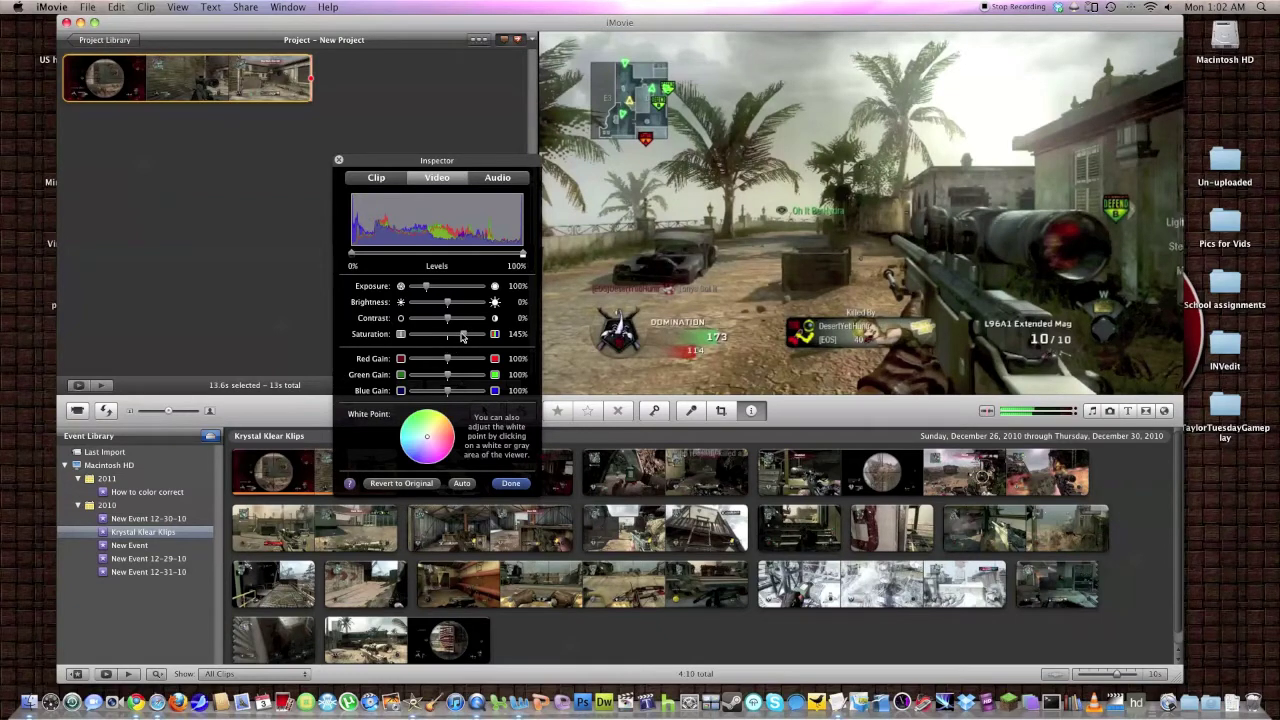
pyautogui.moveTo(461, 337); pyautogui.dragTo(448, 339)
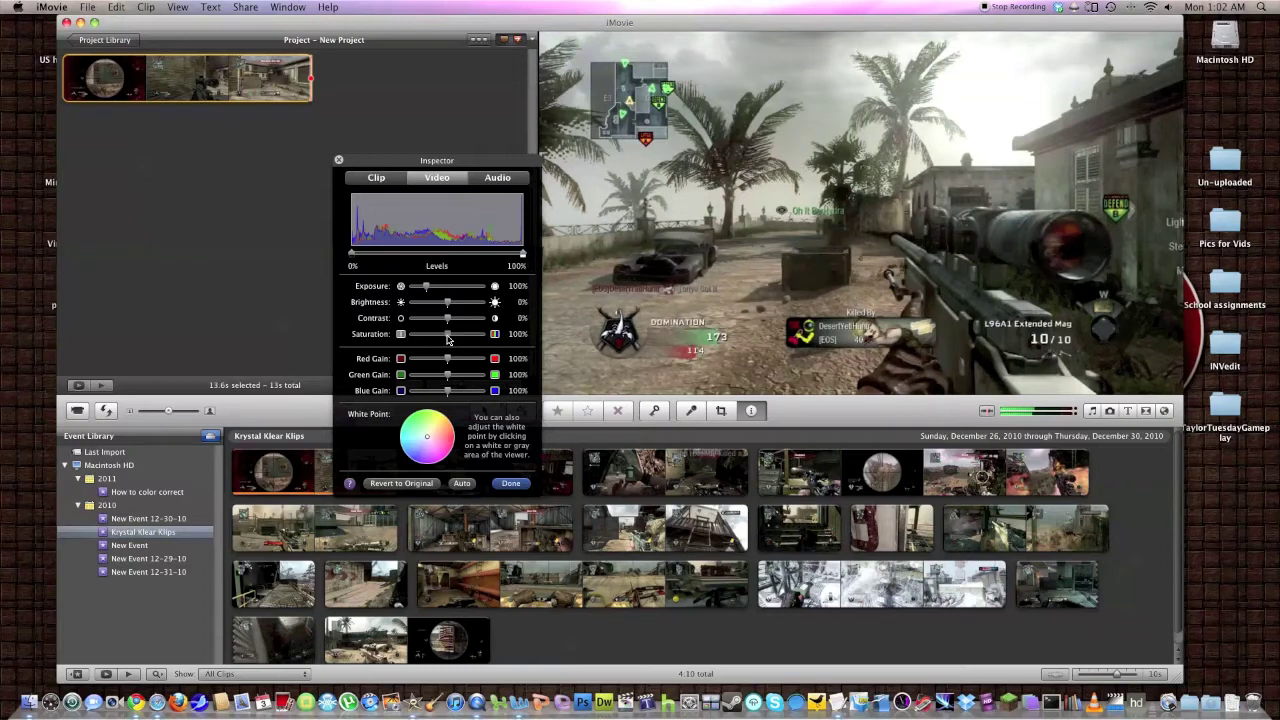
pyautogui.moveTo(447, 339); pyautogui.dragTo(463, 337)
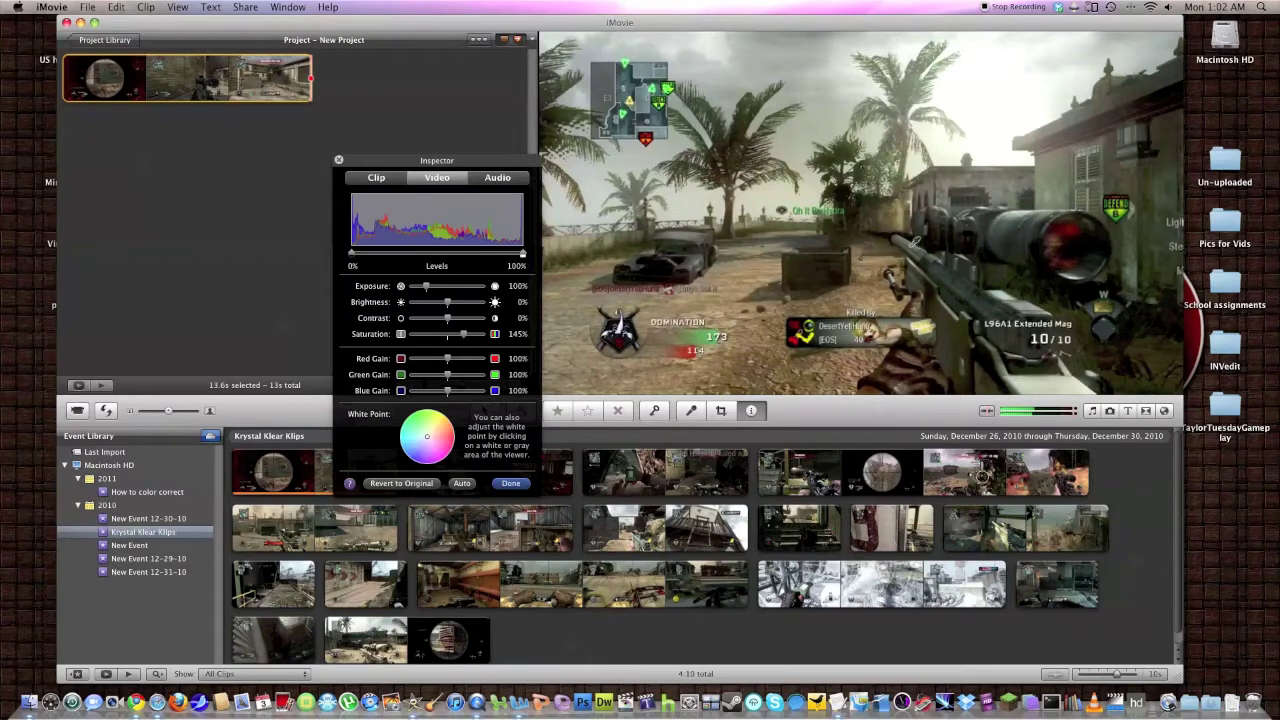
pyautogui.moveTo(469, 334); pyautogui.dragTo(531, 334)
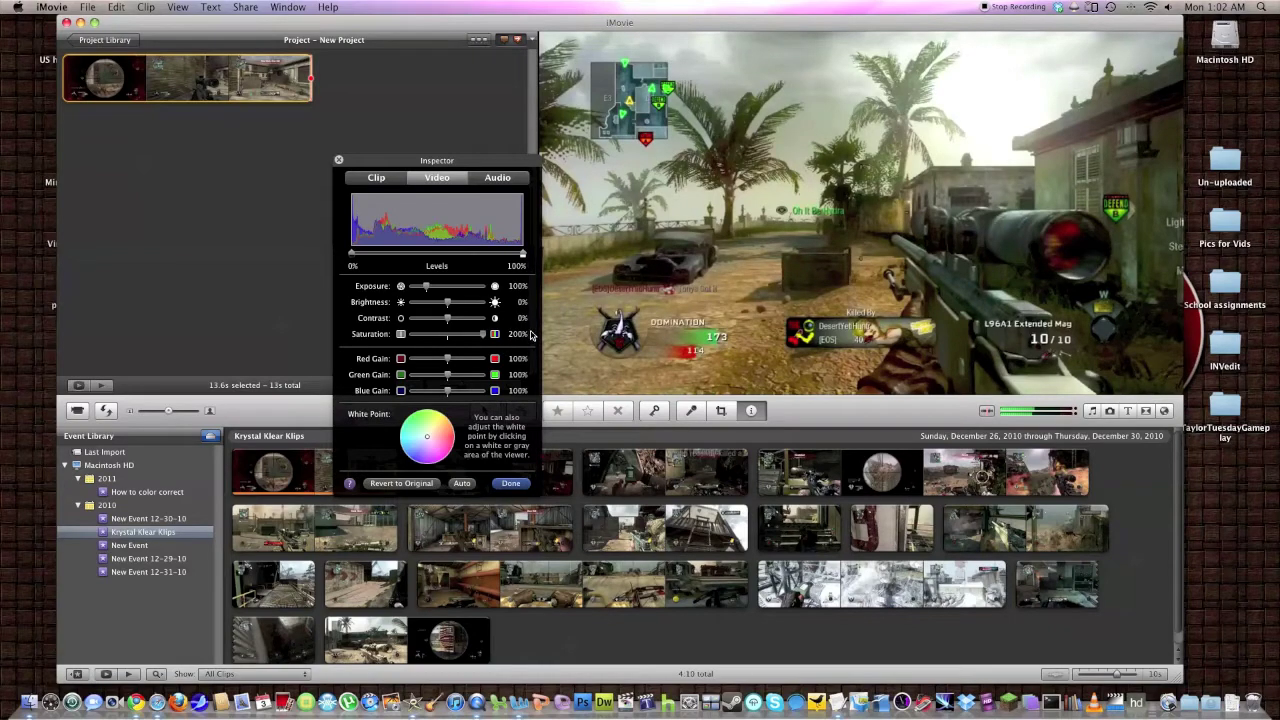
pyautogui.moveTo(489, 343)
pyautogui.mouseDown()
pyautogui.moveTo(359, 346)
pyautogui.moveTo(488, 338)
pyautogui.mouseUp()
pyautogui.moveTo(485, 337); pyautogui.dragTo(464, 343)
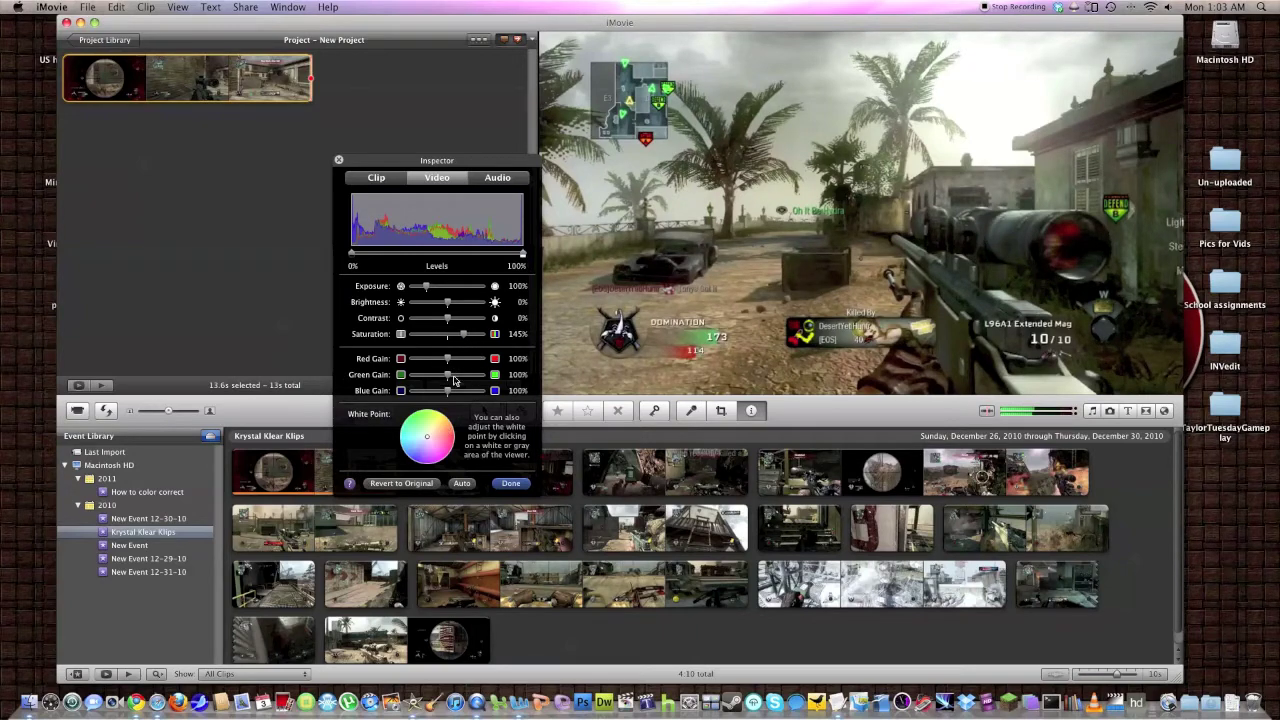
# Step: Lower the clip's green gain to 87% and blue gain to 89%
pyautogui.click(447, 376)
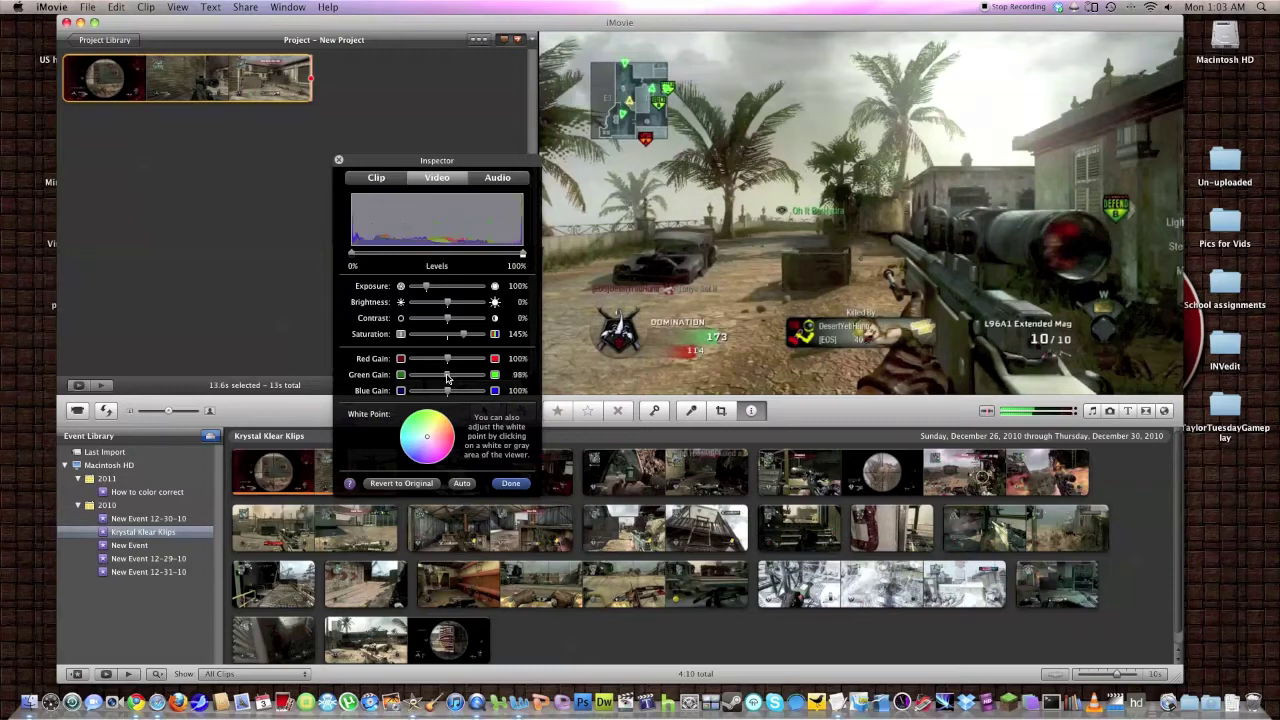
pyautogui.moveTo(442, 377)
pyautogui.mouseDown()
pyautogui.moveTo(485, 378)
pyautogui.moveTo(404, 378)
pyautogui.moveTo(440, 377)
pyautogui.mouseUp()
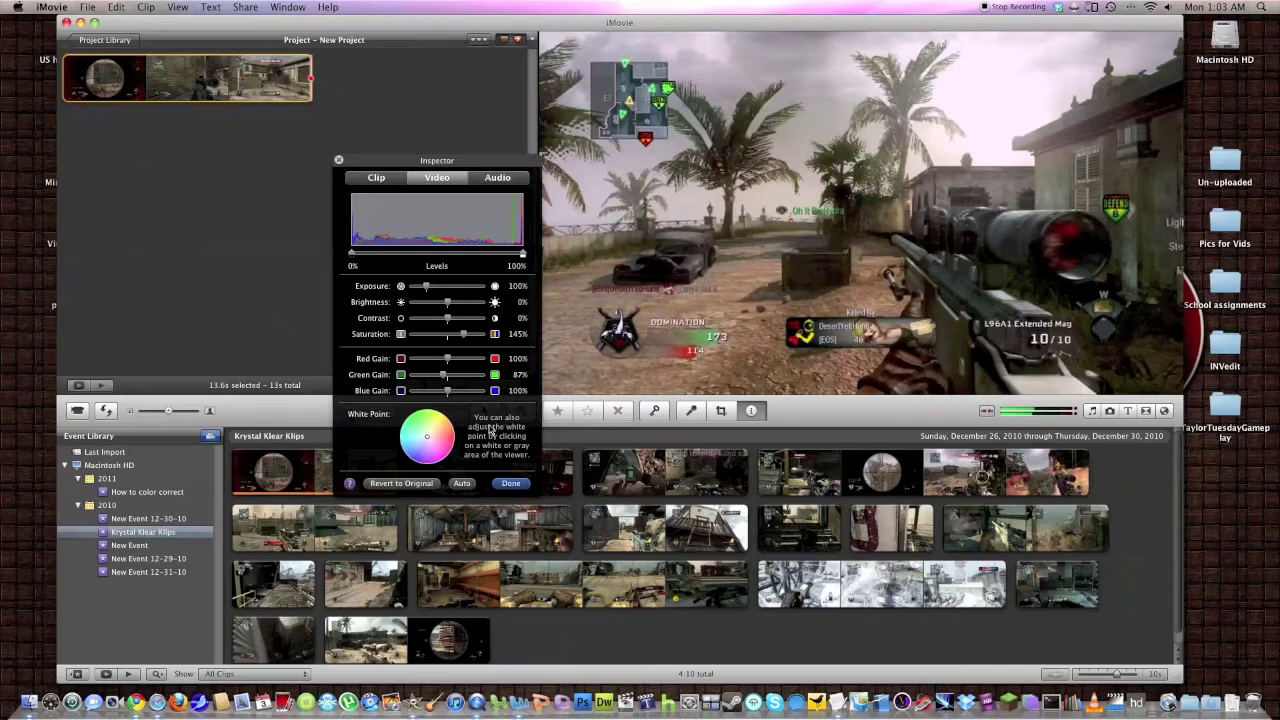
pyautogui.moveTo(447, 392); pyautogui.dragTo(453, 392)
pyautogui.moveTo(456, 395); pyautogui.dragTo(452, 396)
pyautogui.moveTo(451, 397)
pyautogui.mouseDown()
pyautogui.moveTo(430, 398)
pyautogui.moveTo(491, 398)
pyautogui.moveTo(407, 398)
pyautogui.moveTo(445, 396)
pyautogui.mouseUp()
# Step: Sample the white point from white areas of the frame, keeping the colour levels
pyautogui.click(1094, 246)
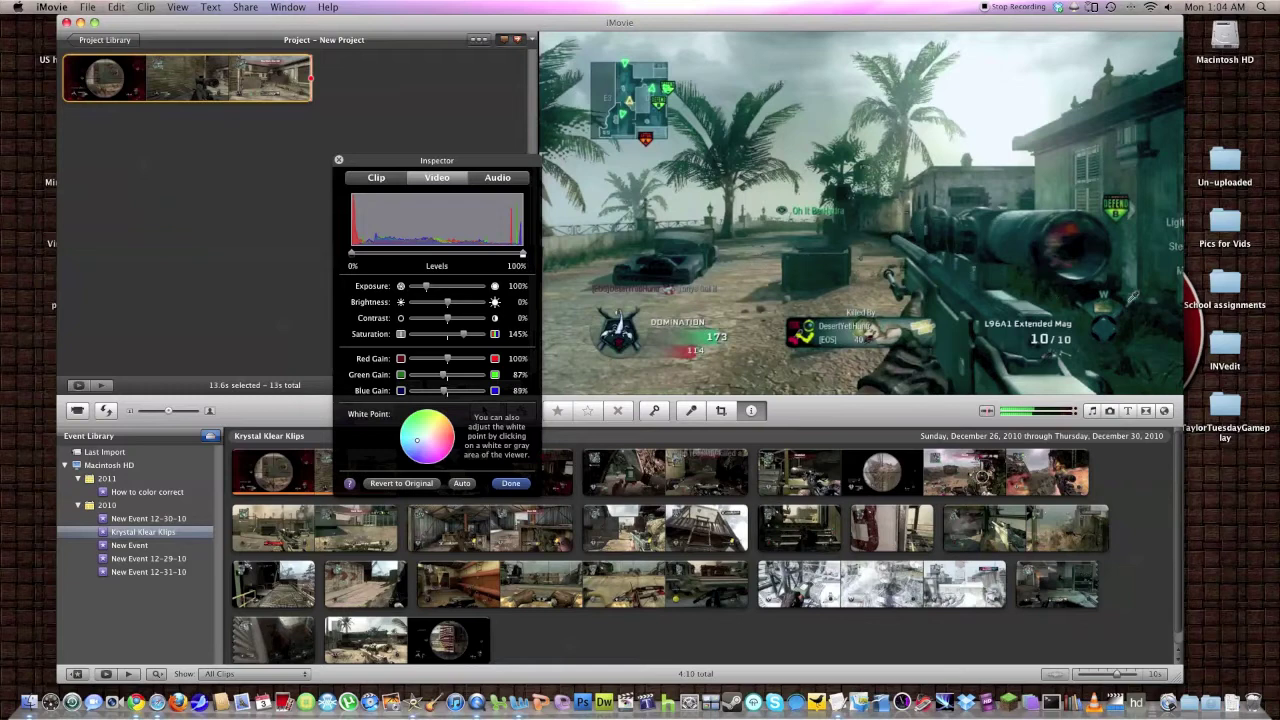
pyautogui.click(1040, 243)
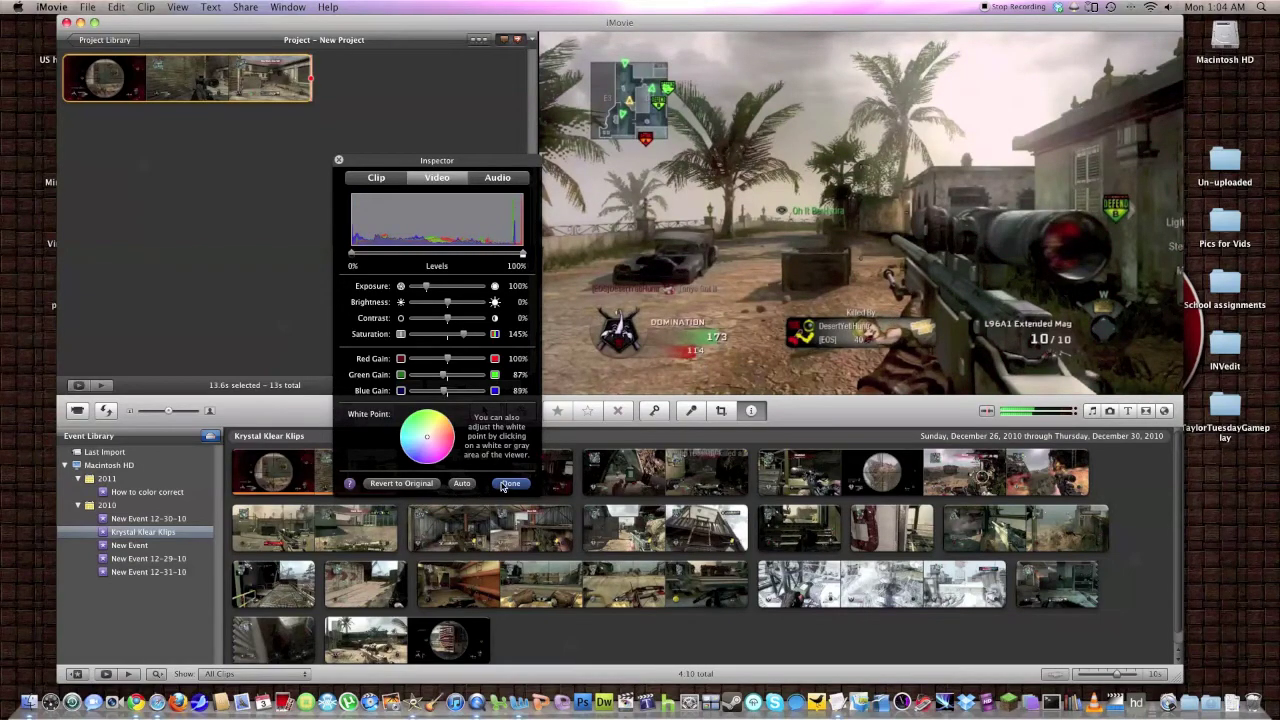
# Step: Lower the clip's volume and review its 13.6s duration and 100% speed
pyautogui.click(498, 177)
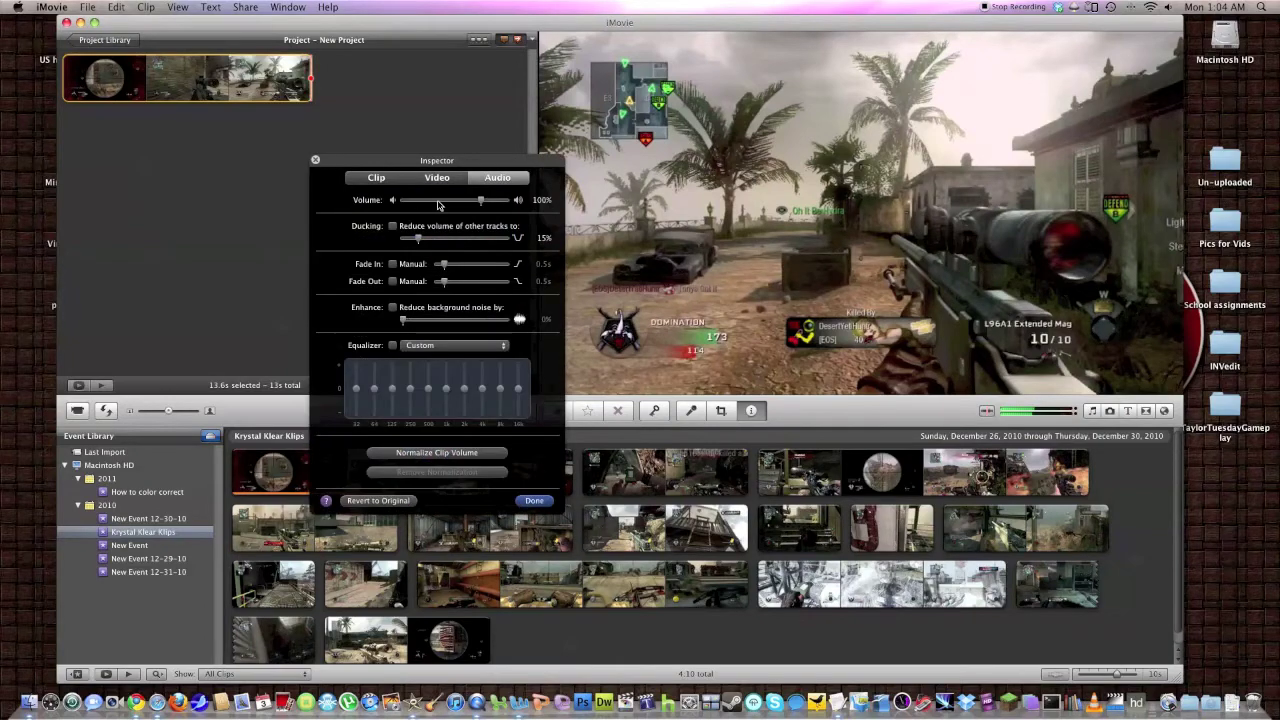
pyautogui.moveTo(437, 204); pyautogui.dragTo(426, 207)
pyautogui.click(385, 179)
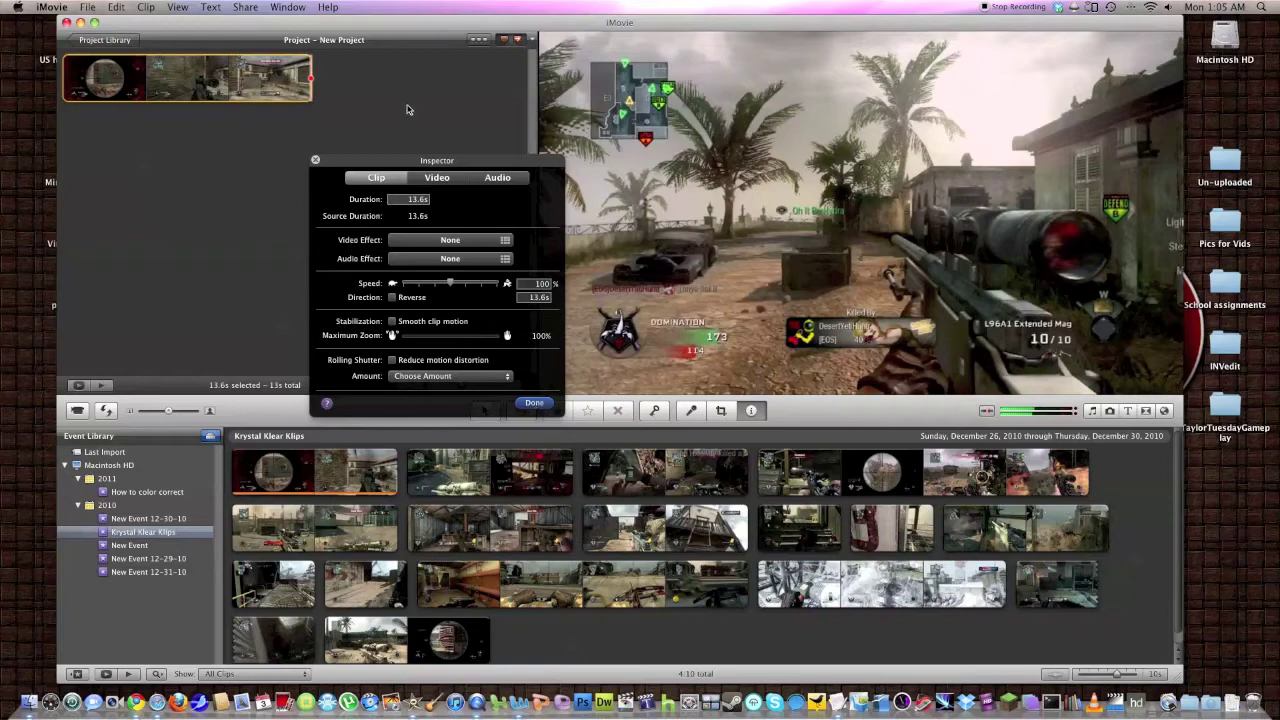
pyautogui.click(450, 240)
# Step: Preview the Heat Wave, Hard Light and Dream effects, leaving the clip with no effect
pyautogui.click(475, 320)
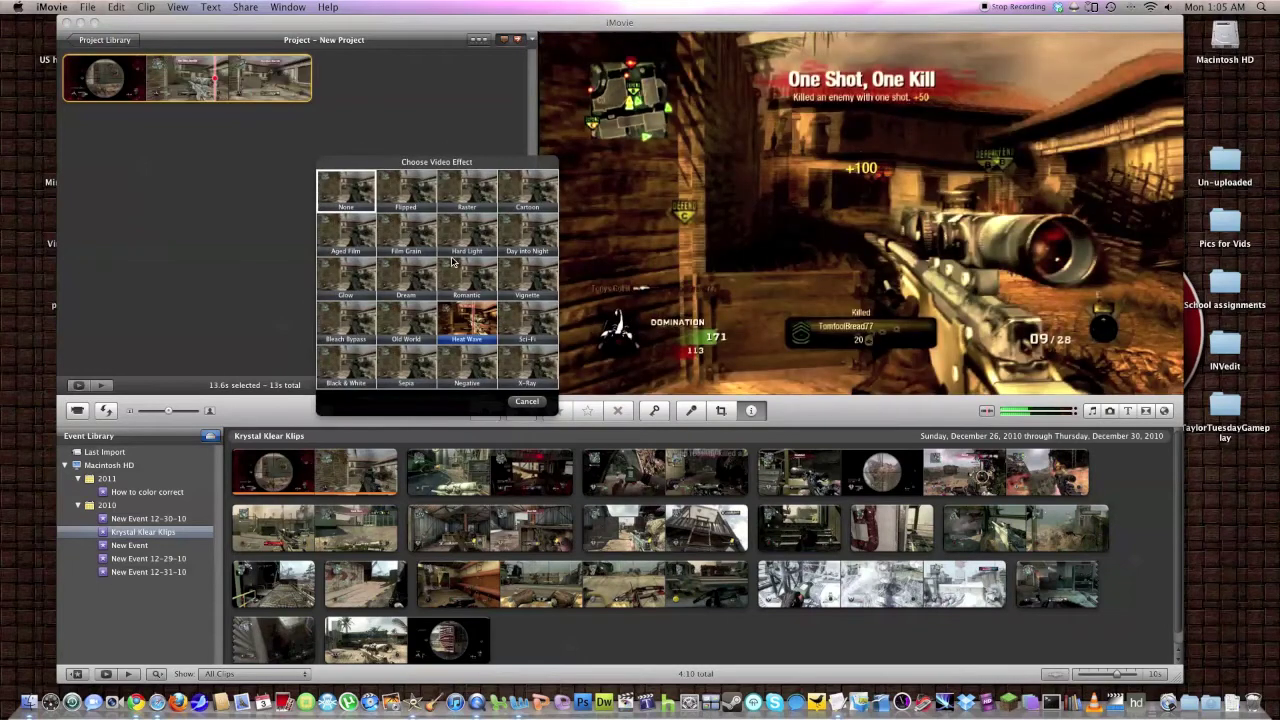
pyautogui.click(456, 250)
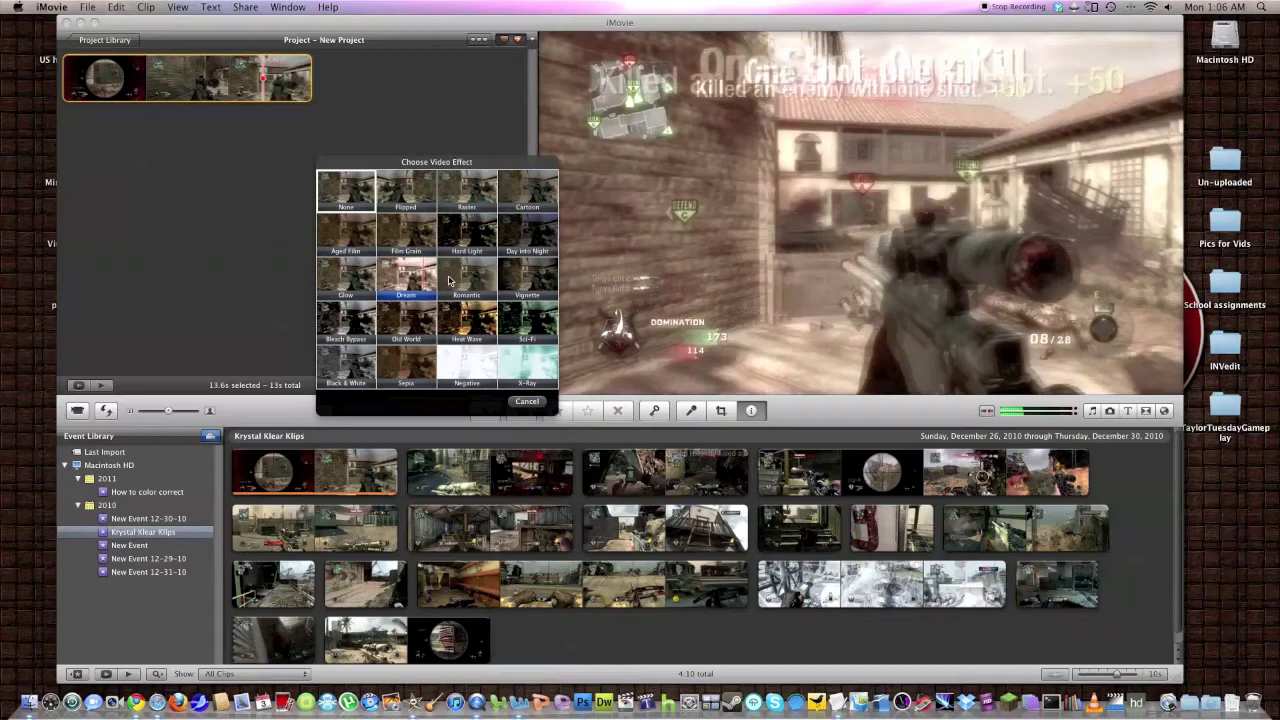
pyautogui.click(527, 404)
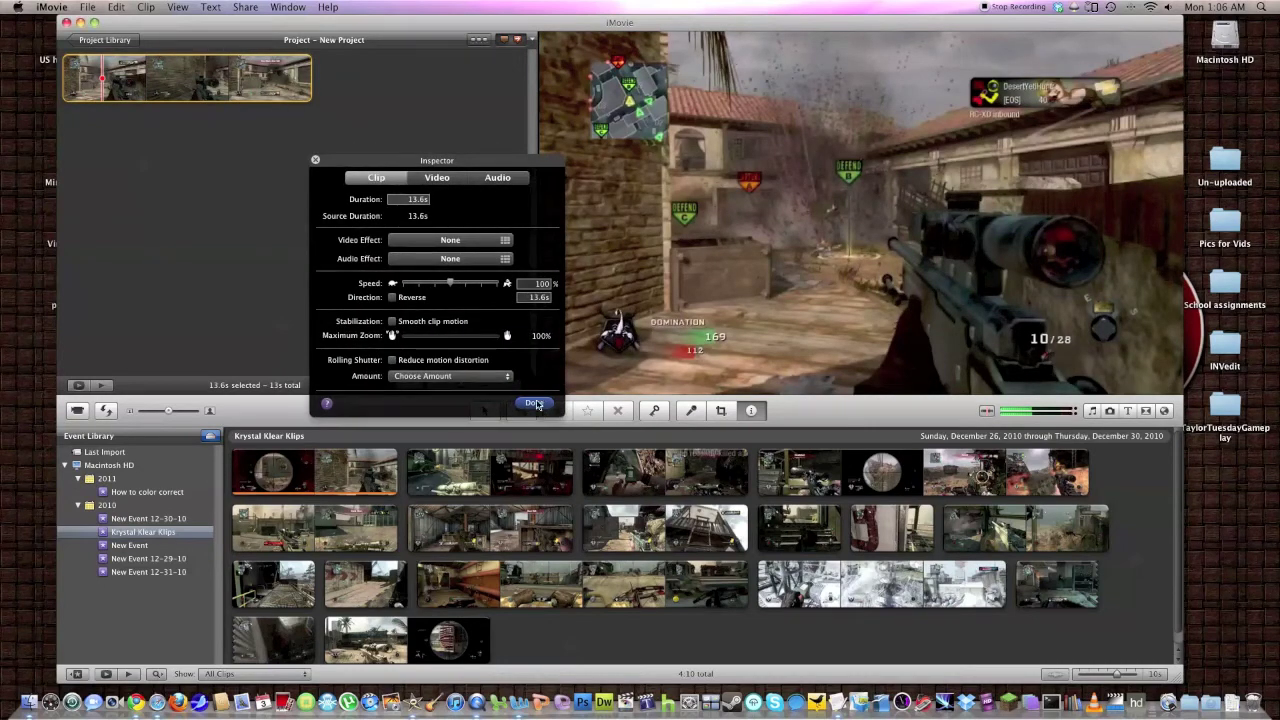
# Step: Close the clip settings, then start and cancel a standard movie export
pyautogui.click(535, 403)
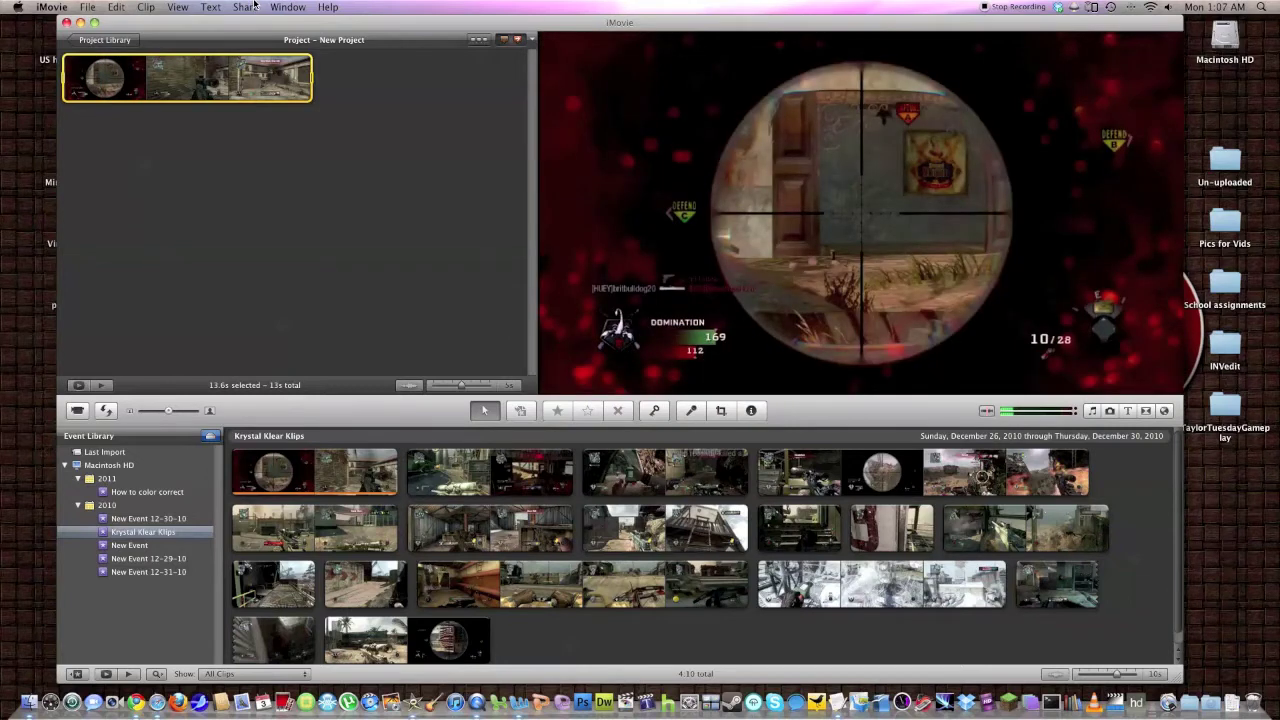
pyautogui.click(250, 7)
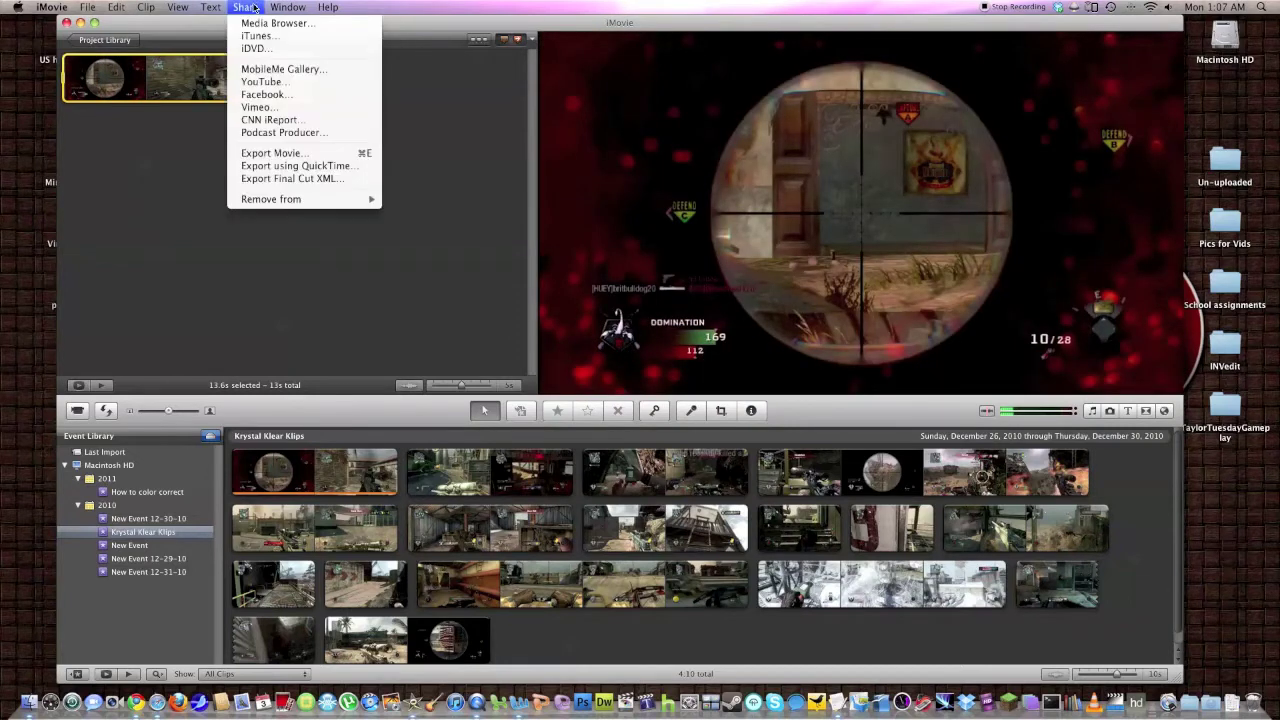
pyautogui.click(309, 157)
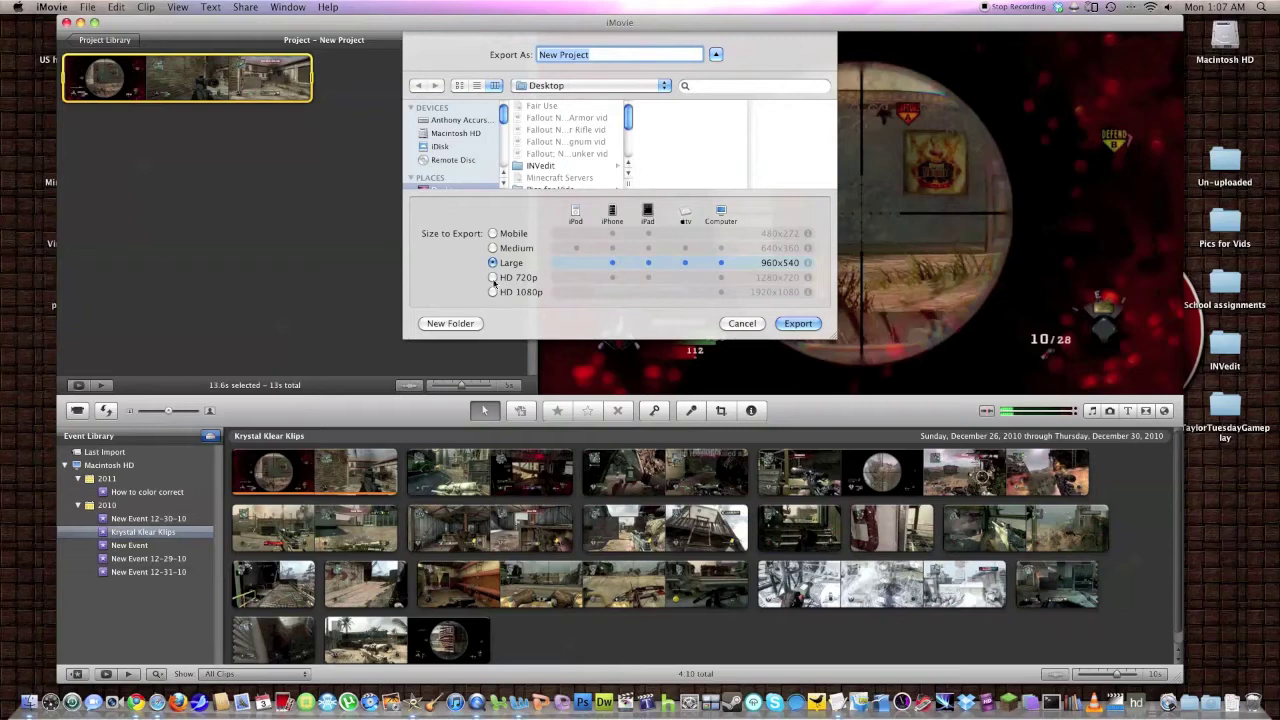
pyautogui.click(742, 323)
# Step: Choose Share > Export using QuickTime to save New Project.mov to the Desktop
pyautogui.click(287, 7)
pyautogui.moveTo(248, 8)
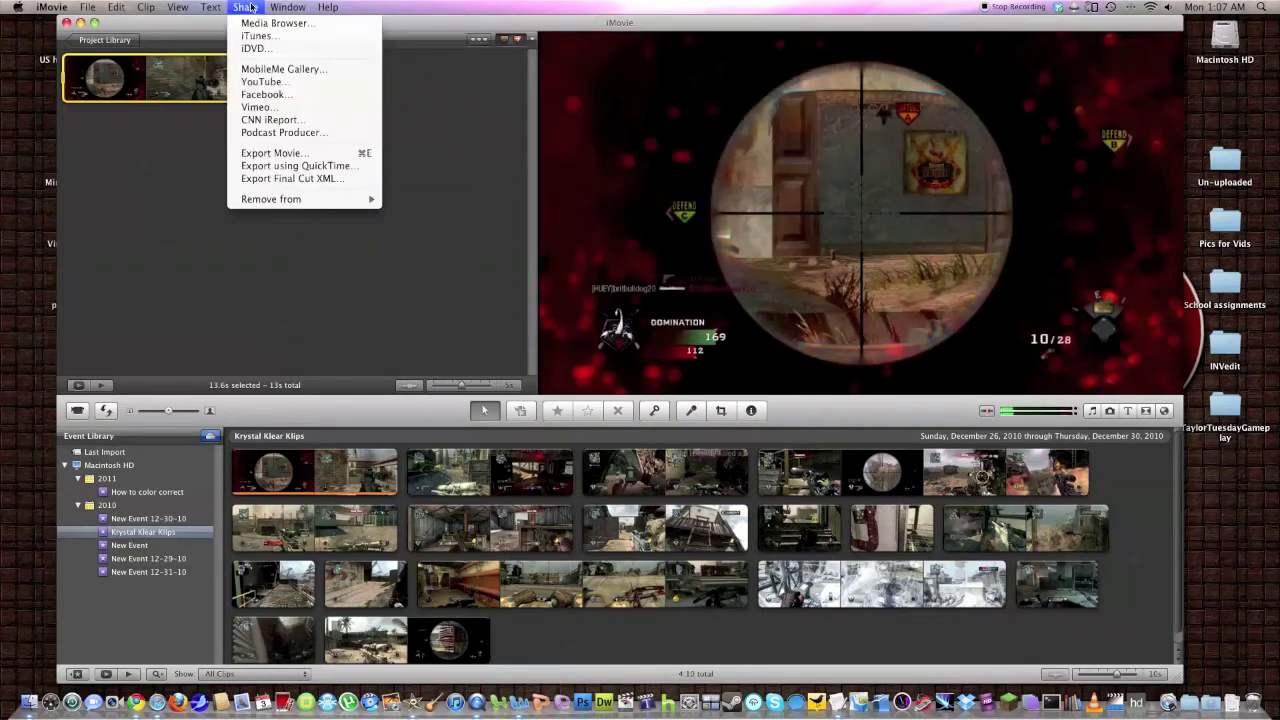
pyautogui.click(300, 168)
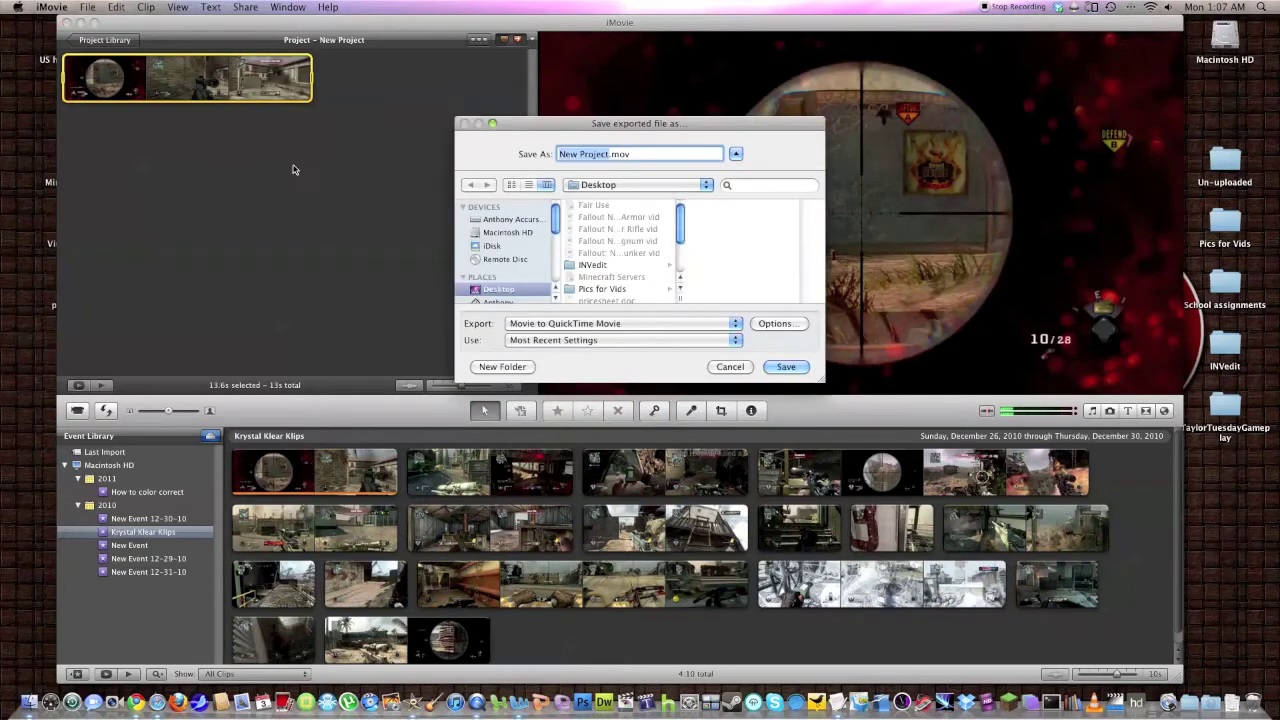
pyautogui.click(236, 7)
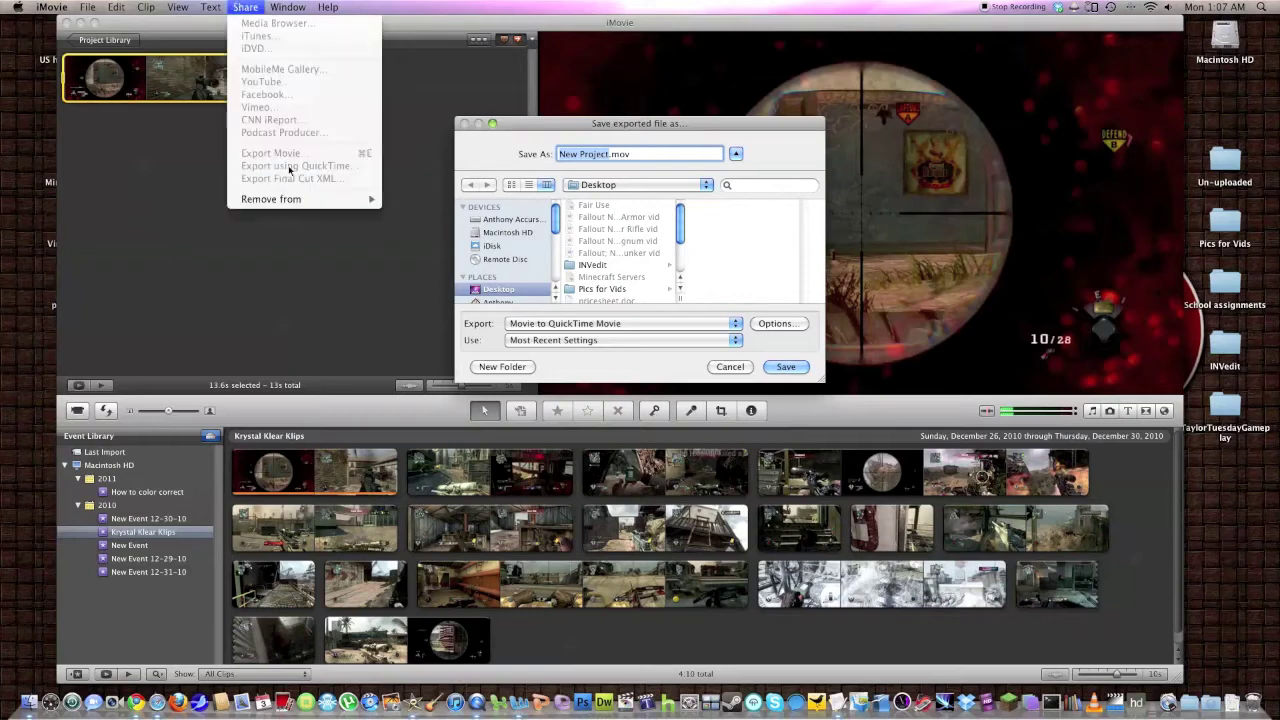
pyautogui.click(440, 260)
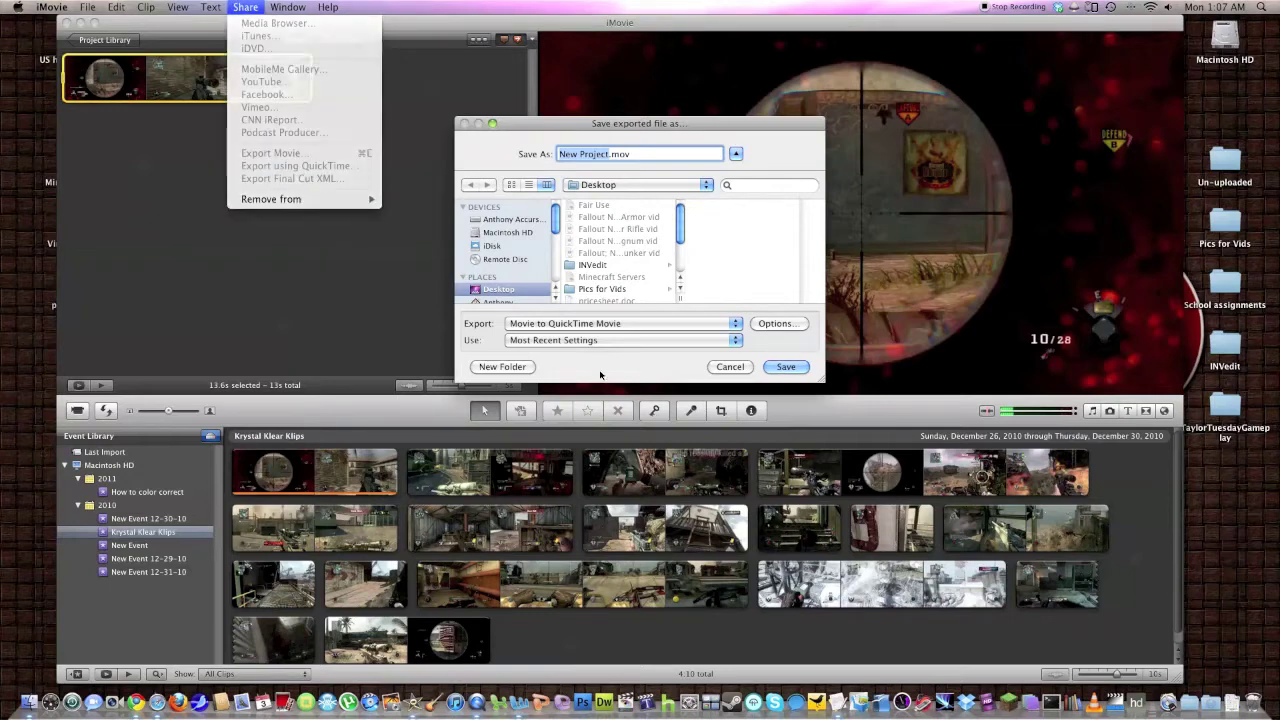
pyautogui.click(769, 324)
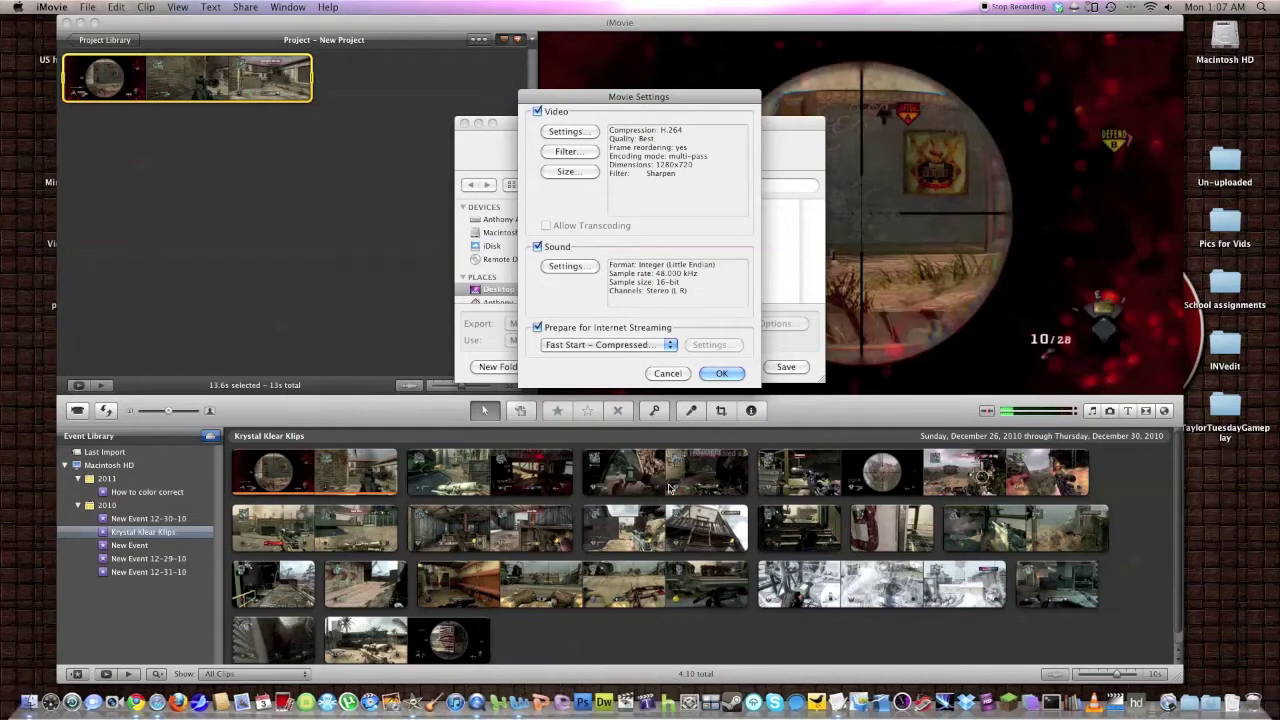
# Step: Set QuickTime video compression to H.264 at Current frame rate with Best quality
pyautogui.click(588, 131)
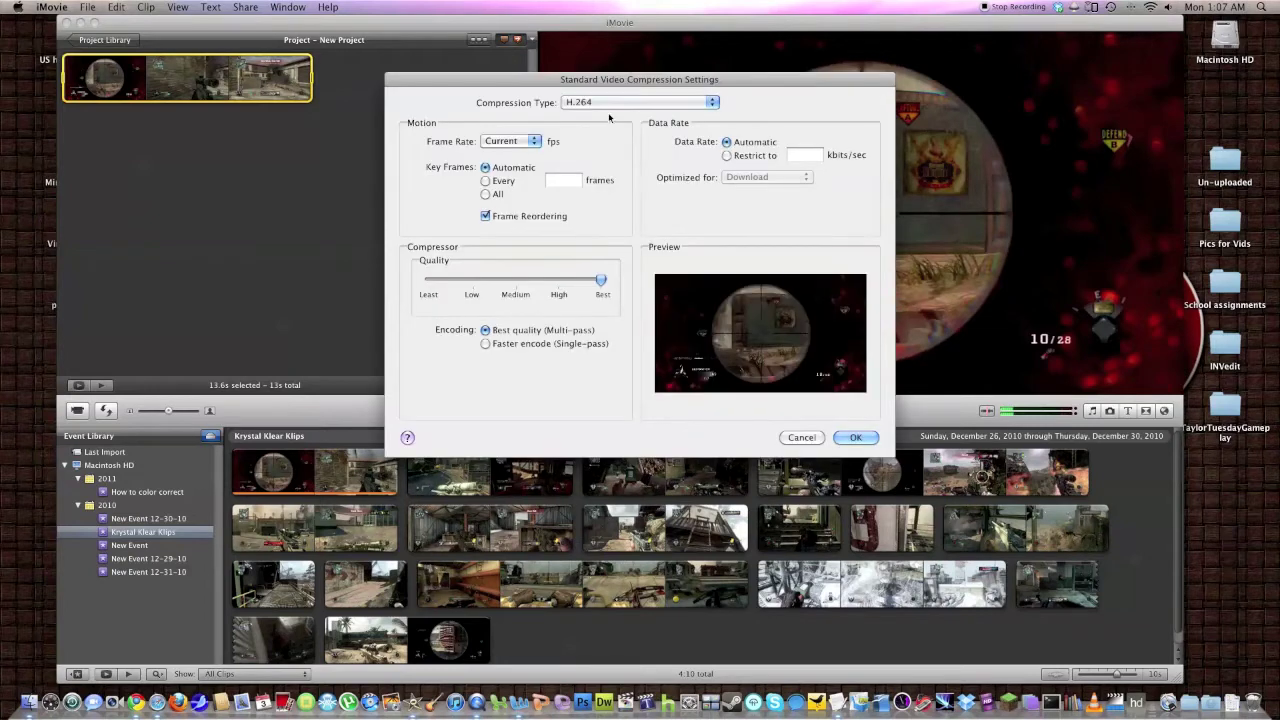
pyautogui.click(610, 104)
pyautogui.click(610, 105)
pyautogui.click(633, 101)
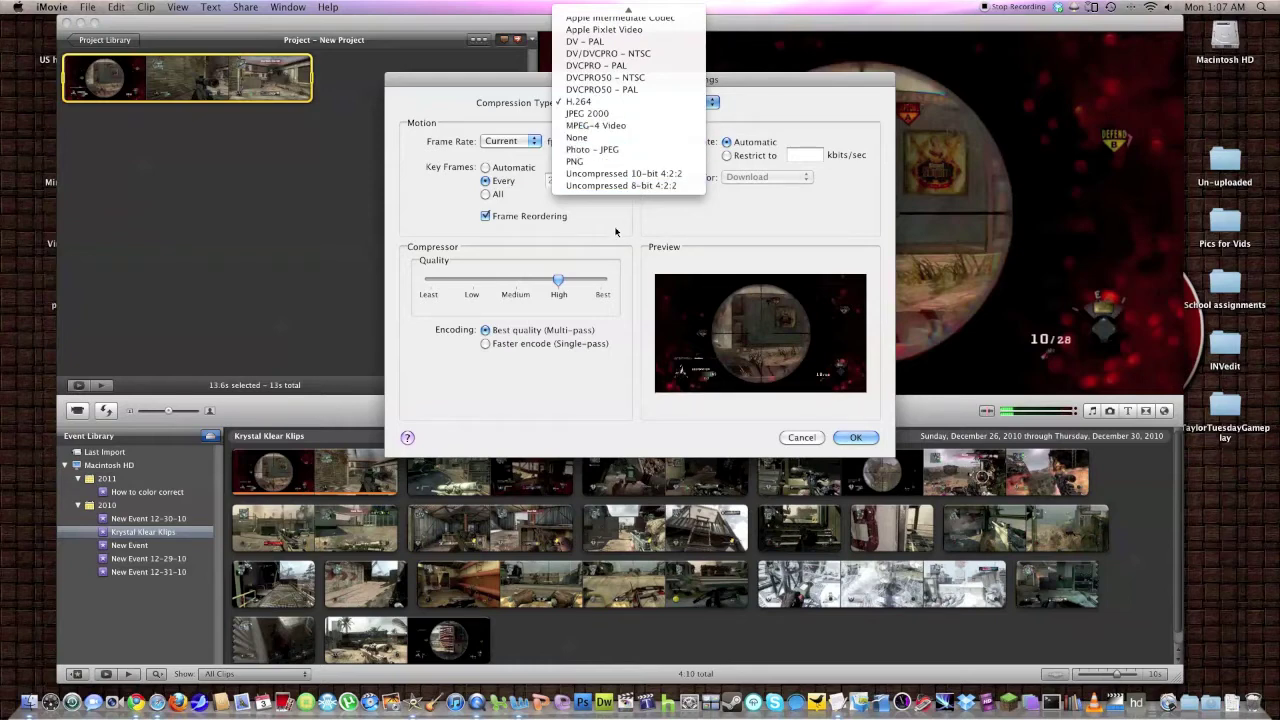
pyautogui.click(615, 232)
pyautogui.click(519, 142)
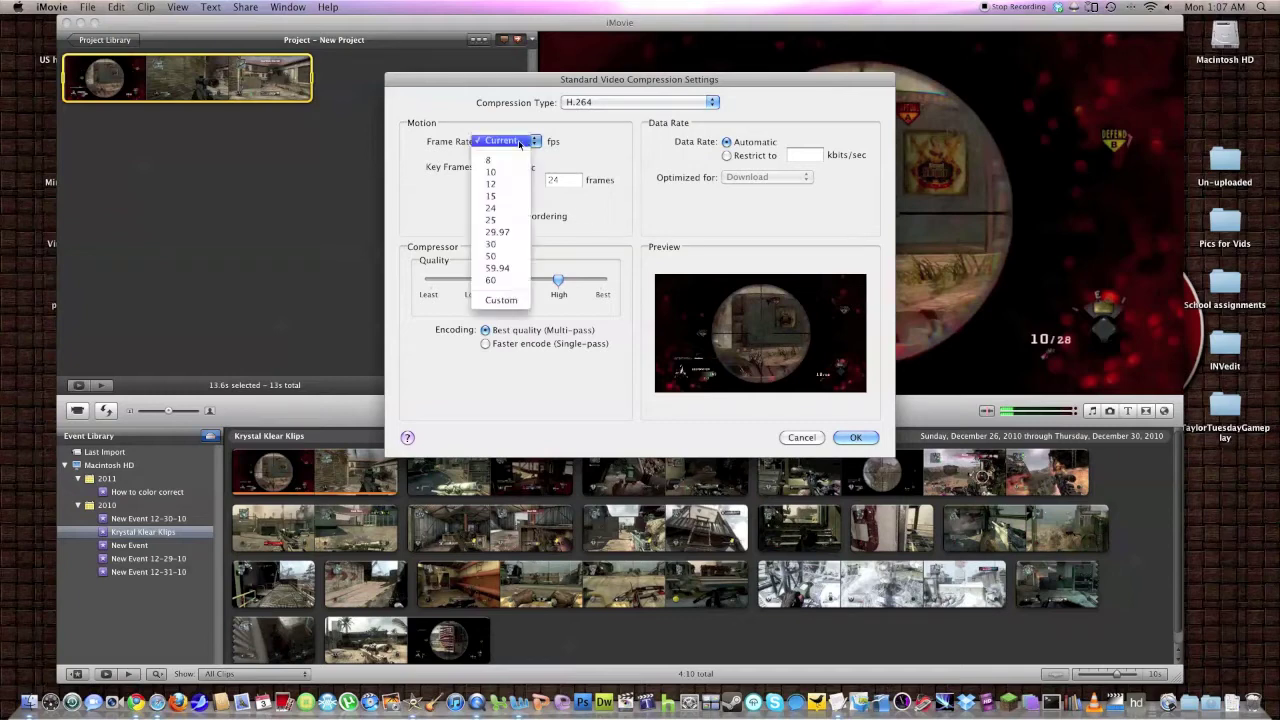
pyautogui.click(520, 141)
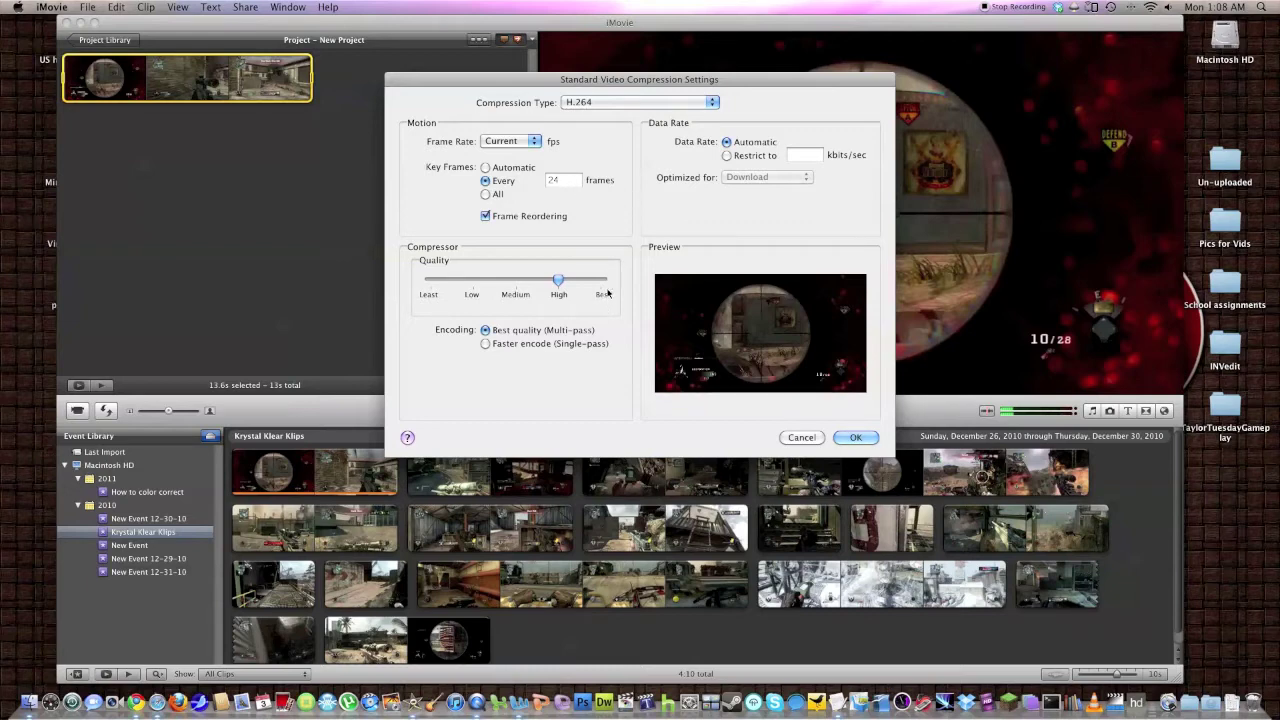
pyautogui.moveTo(558, 280)
pyautogui.mouseDown()
pyautogui.moveTo(601, 281)
pyautogui.moveTo(557, 284)
pyautogui.mouseUp()
pyautogui.click(604, 281)
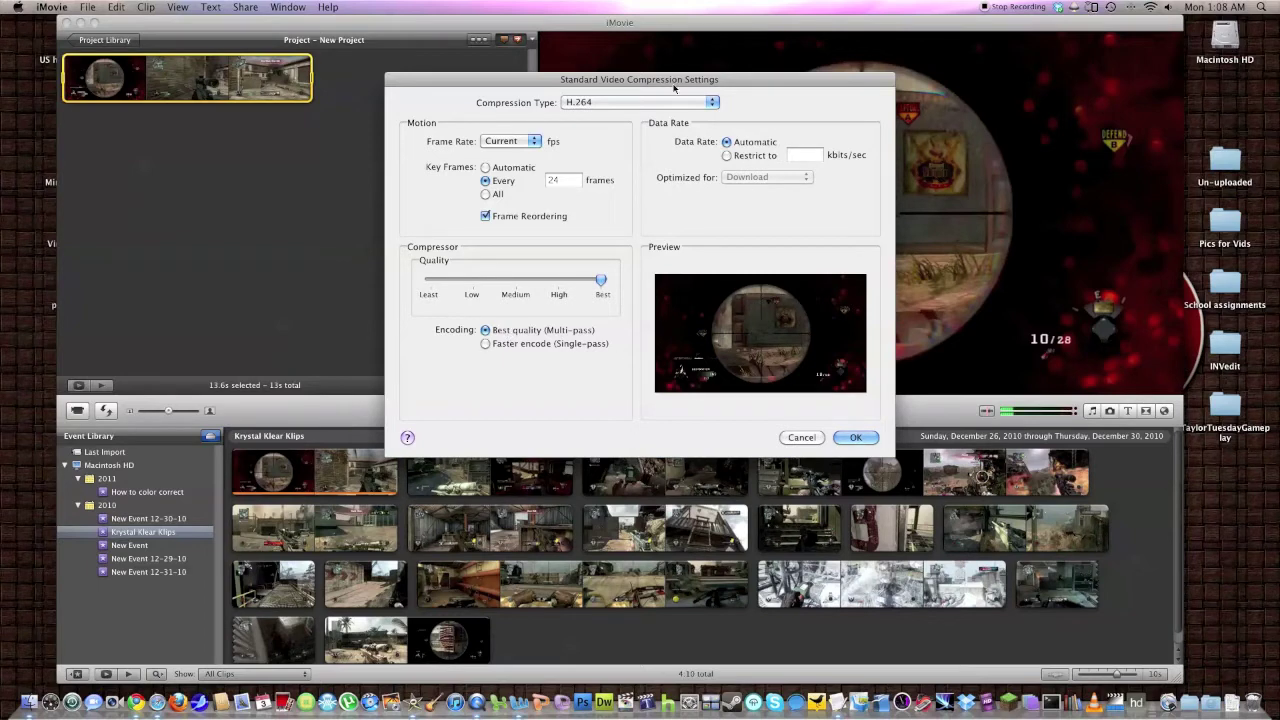
pyautogui.click(855, 440)
# Step: Add a Sharpen filter with amount 1 – least to the export
pyautogui.click(594, 150)
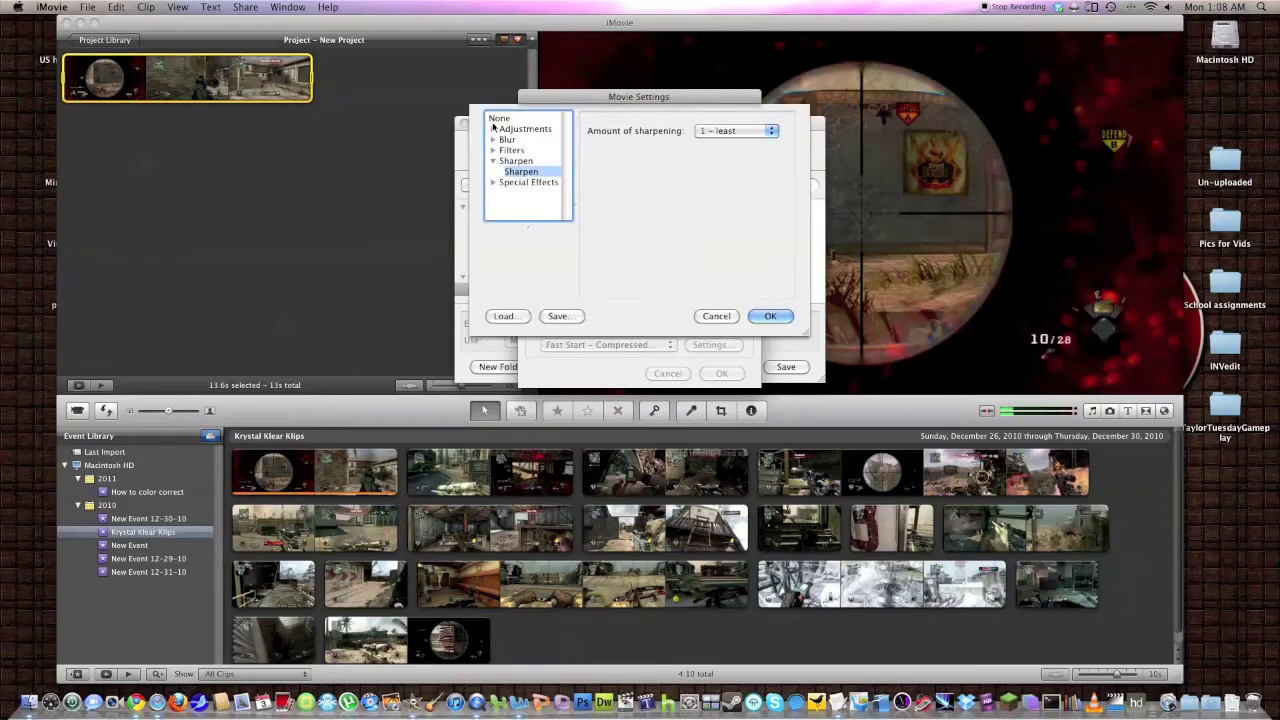
pyautogui.click(493, 161)
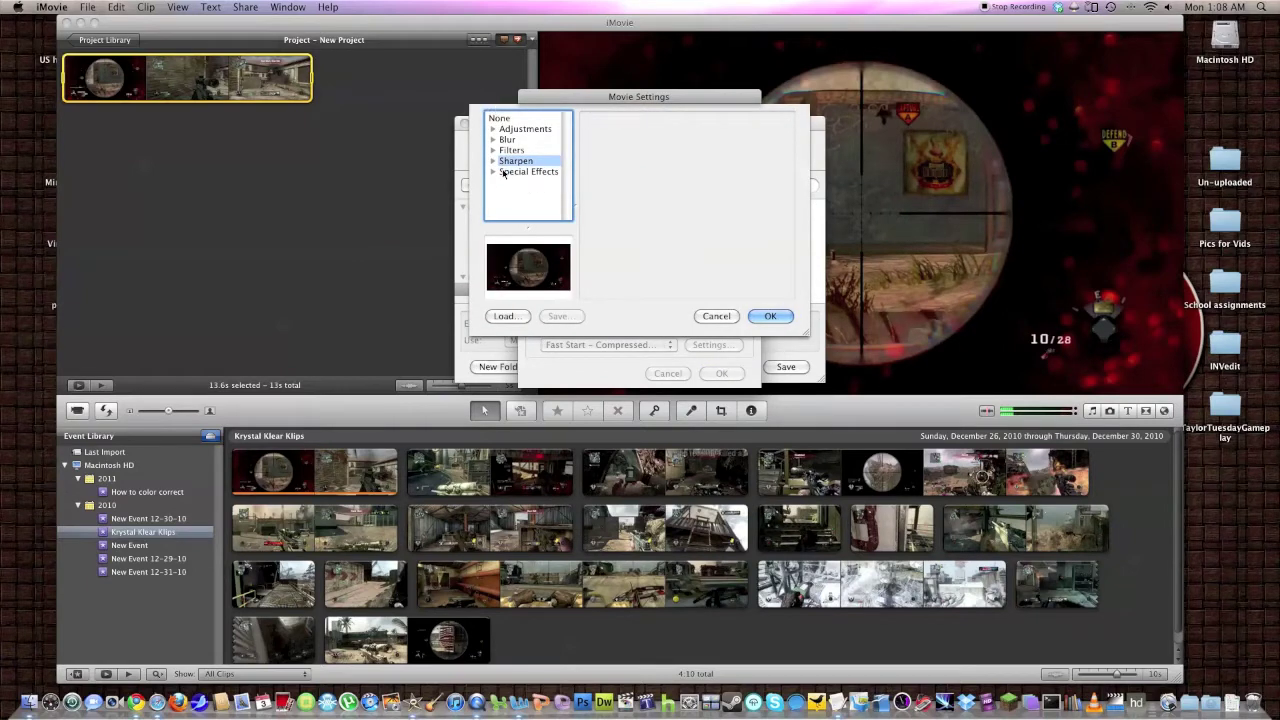
pyautogui.click(493, 161)
pyautogui.click(521, 172)
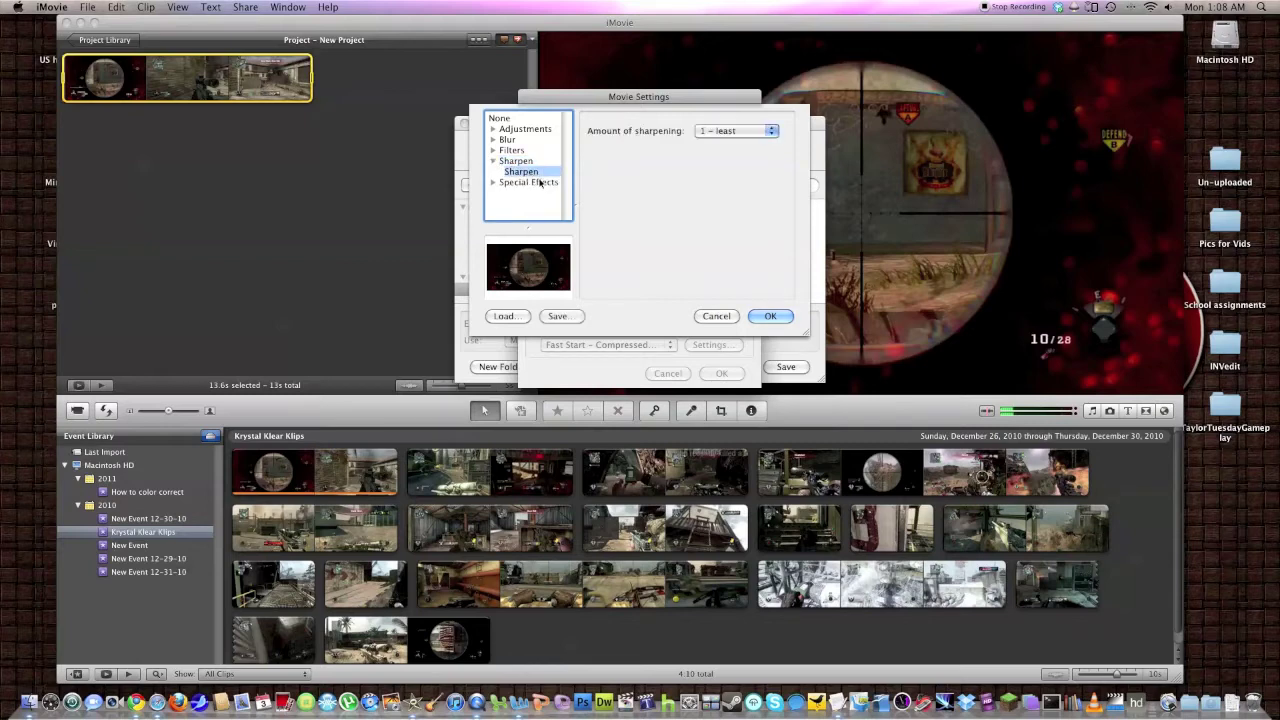
pyautogui.click(740, 131)
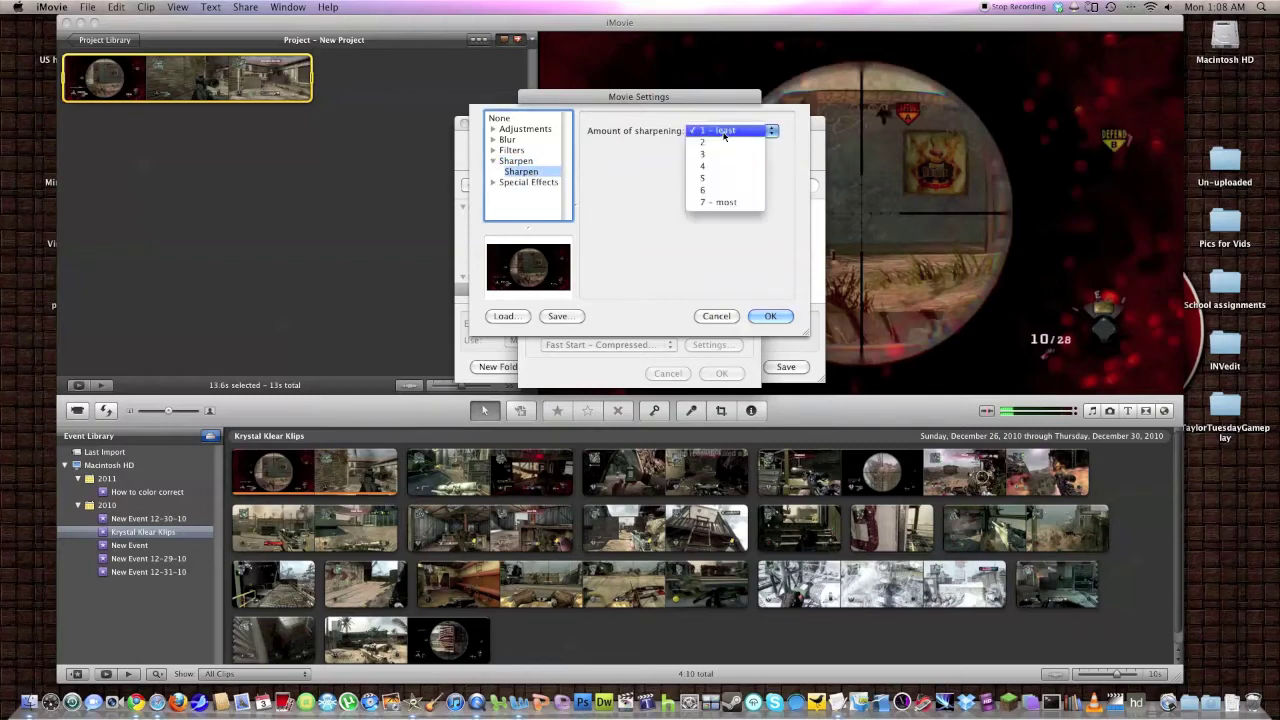
pyautogui.click(764, 318)
pyautogui.click(764, 317)
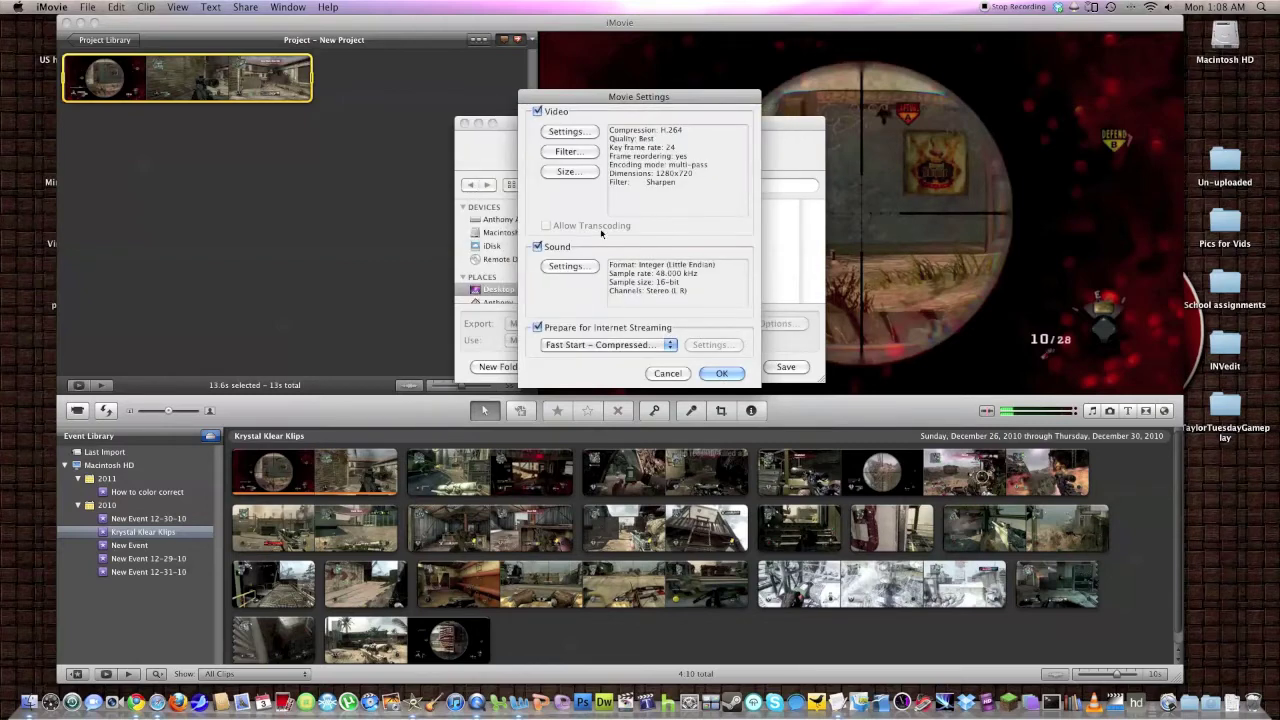
# Step: Set export dimensions to 1280 x 720 HD with Deinterlace Source Video checked
pyautogui.click(586, 178)
pyautogui.click(630, 151)
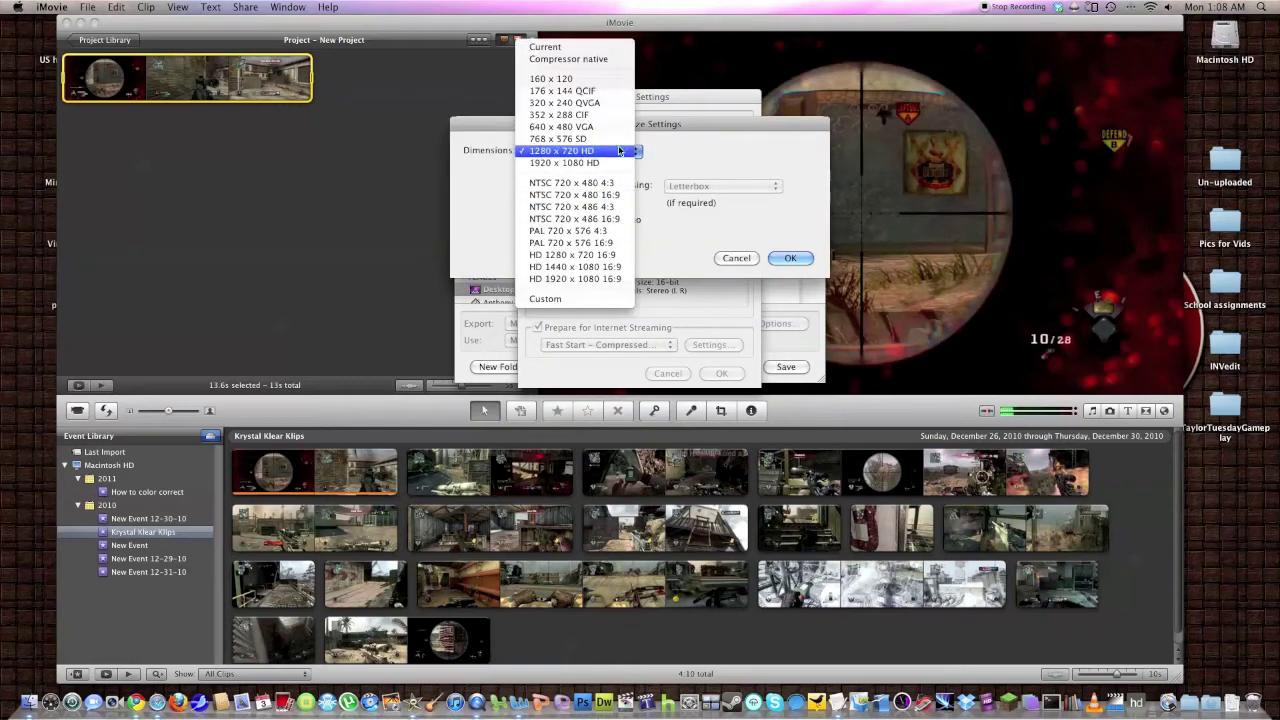
pyautogui.click(566, 153)
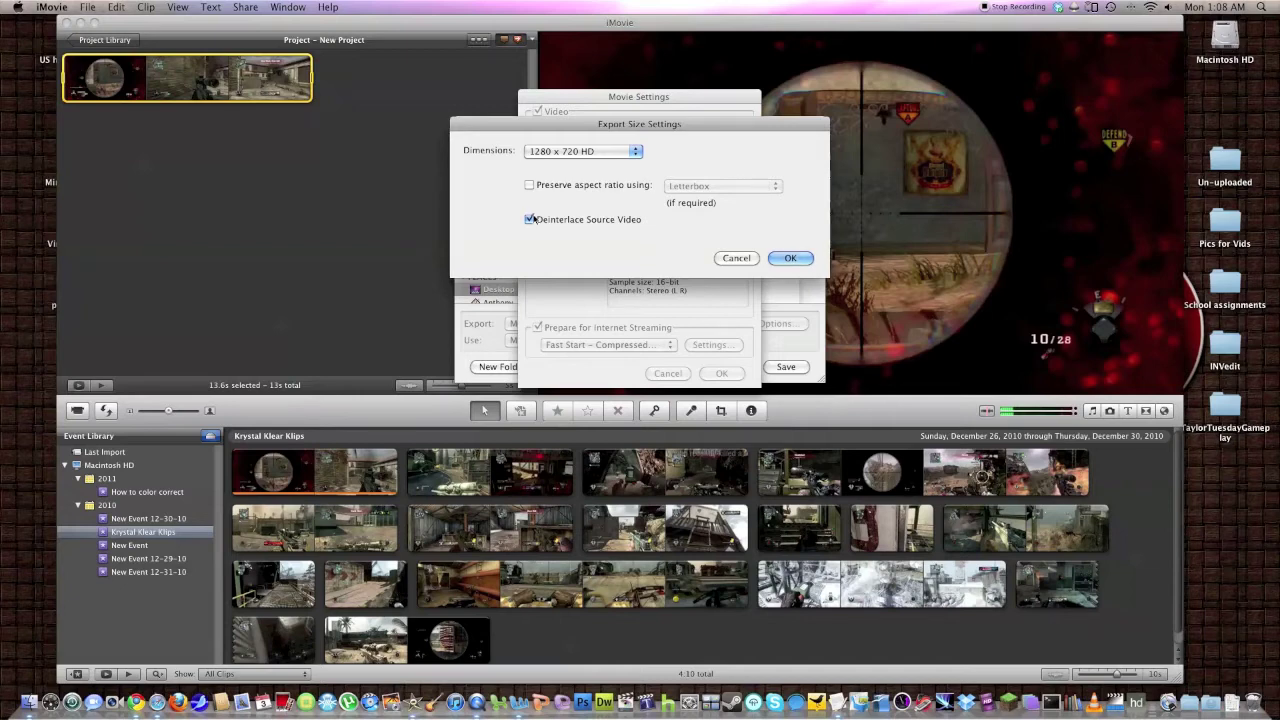
pyautogui.click(607, 158)
pyautogui.click(680, 178)
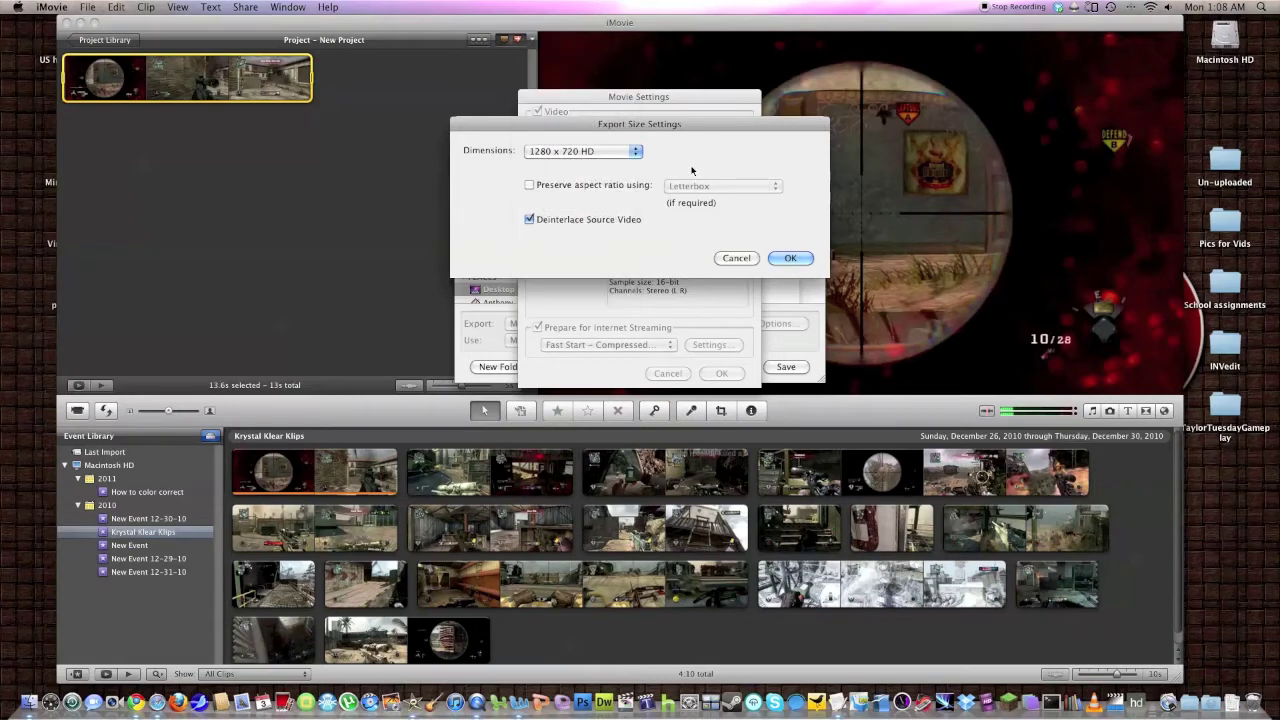
pyautogui.click(626, 156)
pyautogui.click(561, 150)
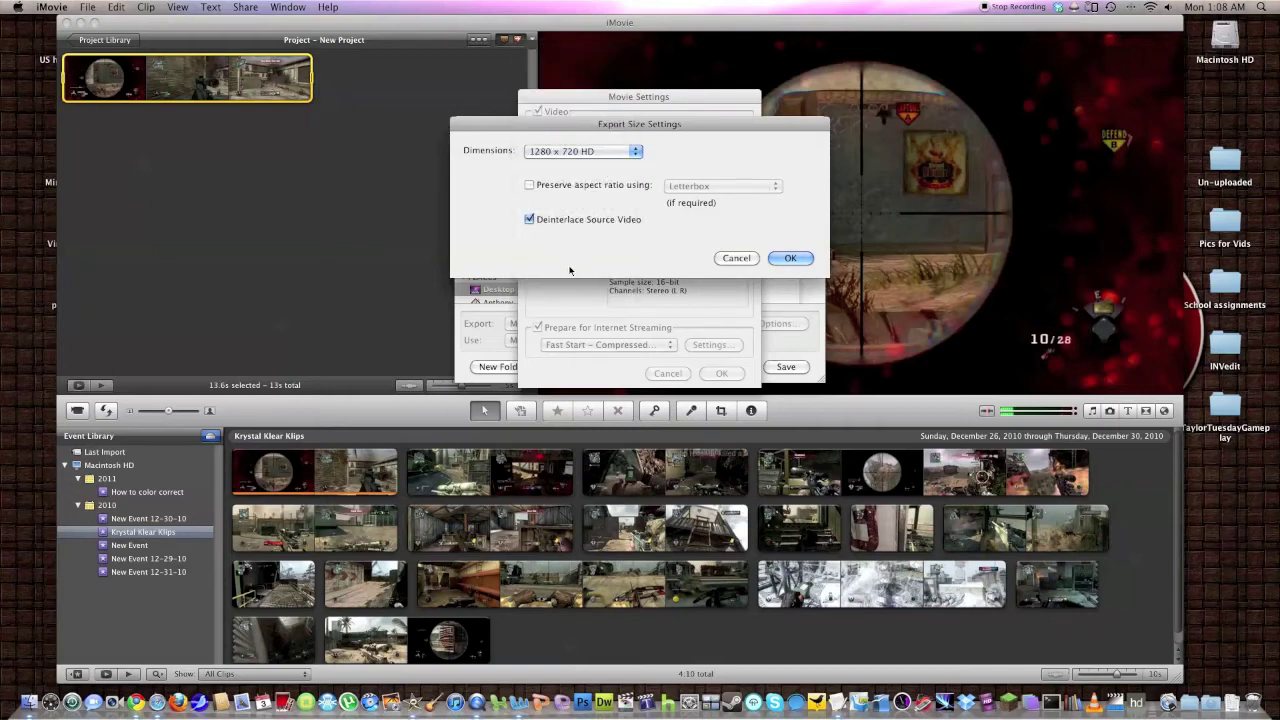
pyautogui.click(529, 219)
pyautogui.click(530, 221)
# Step: Confirm the 1280x720 size and QuickTime movie settings, reopening them once to verify
pyautogui.click(790, 258)
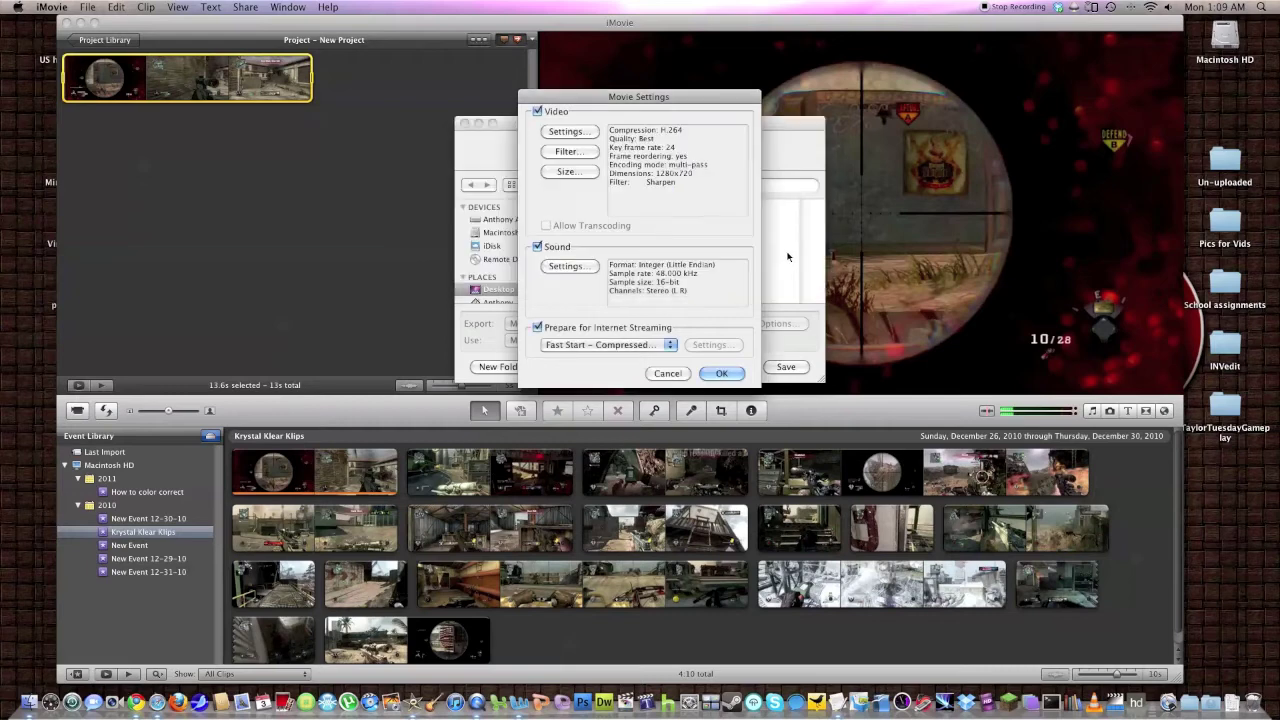
pyautogui.click(736, 378)
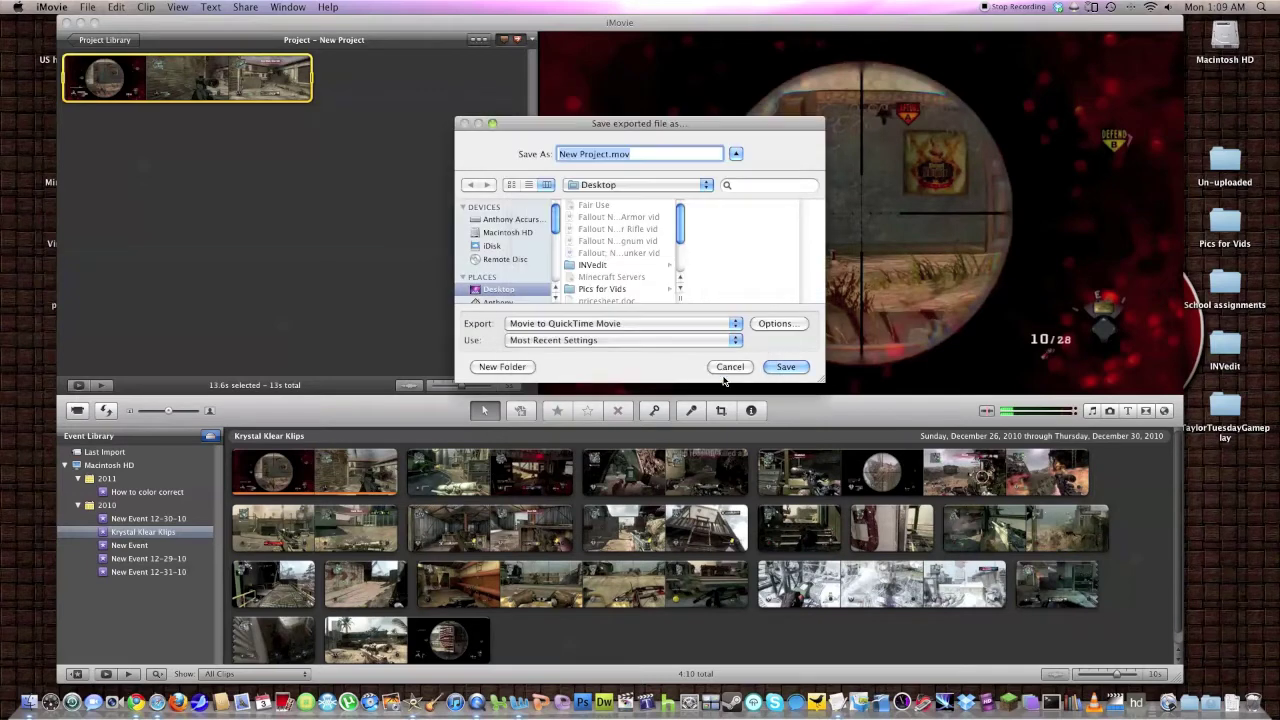
pyautogui.click(761, 324)
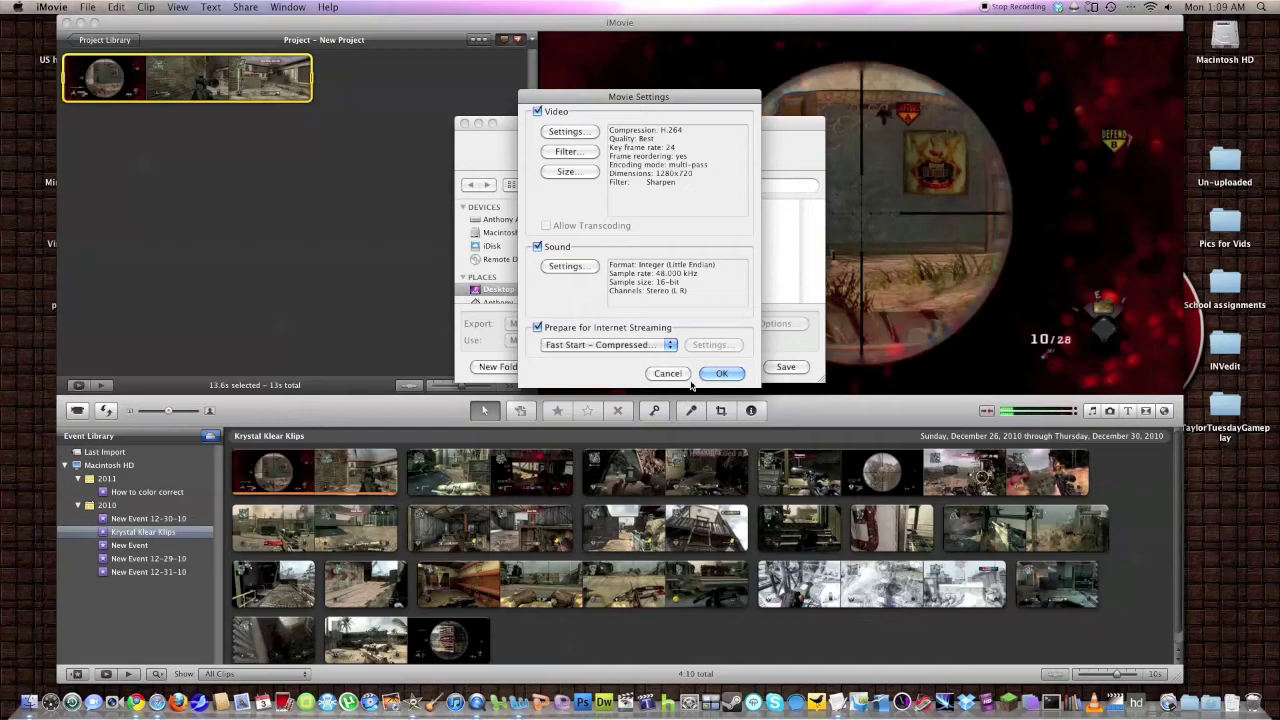
pyautogui.click(716, 374)
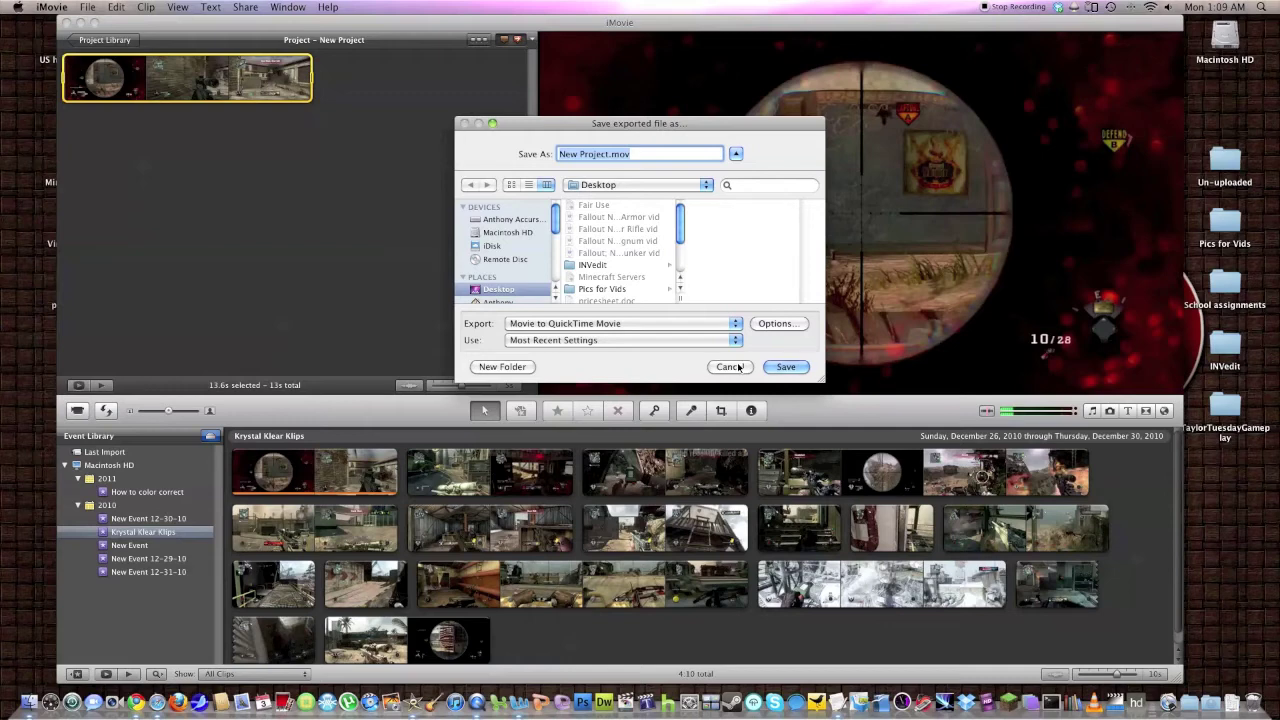
# Step: Cancel the Save exported file as dialog without exporting, then deselect the project clip
pyautogui.click(1210, 5)
pyautogui.click(783, 288)
pyautogui.click(727, 368)
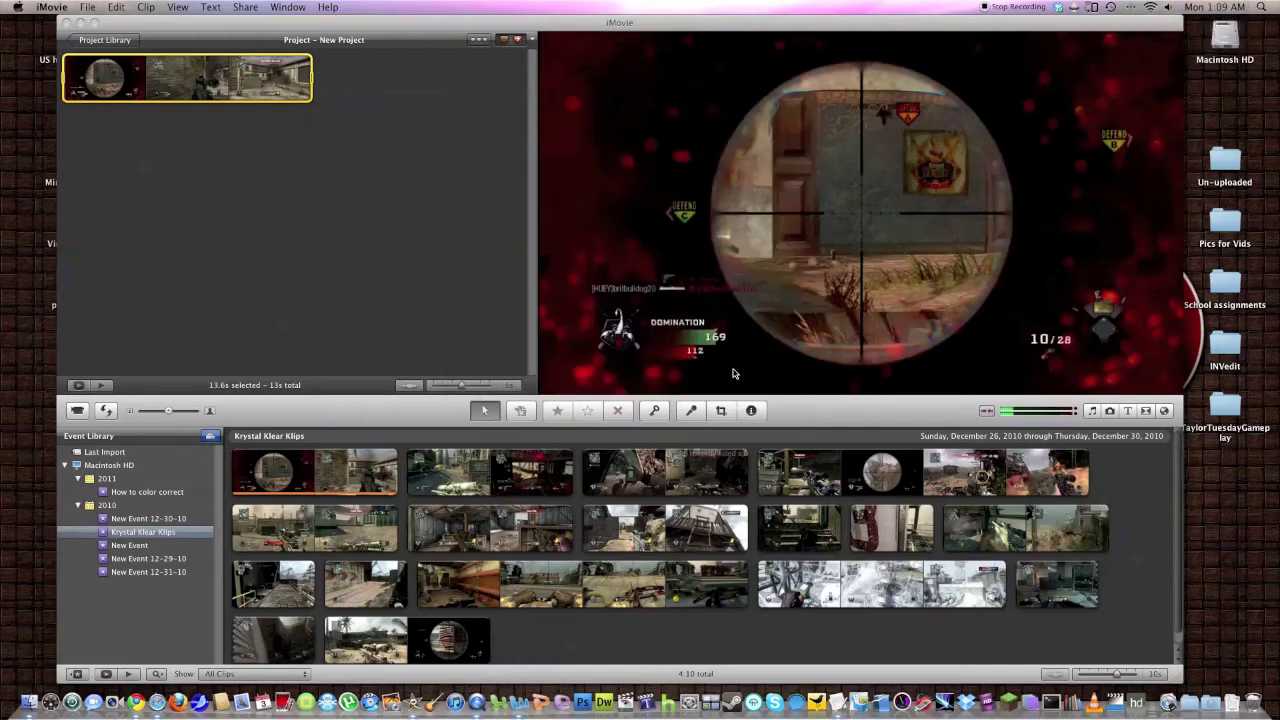
pyautogui.click(466, 312)
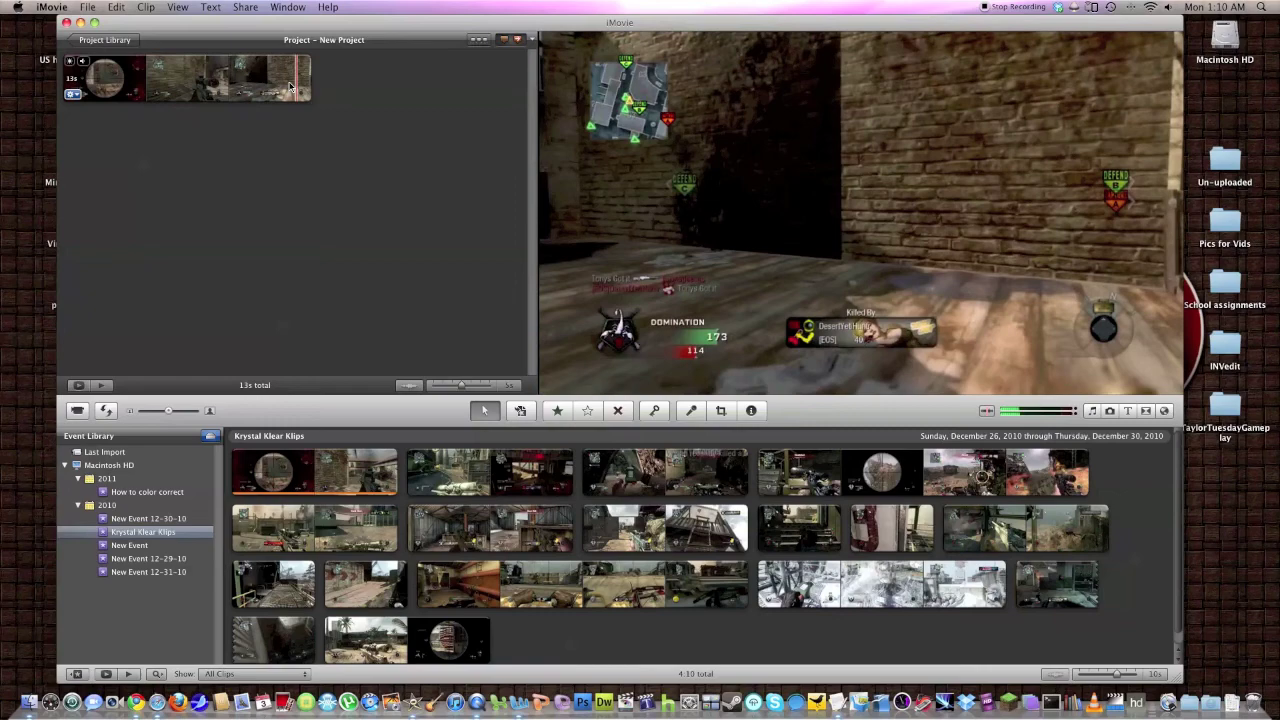
# Step: Play back the 13-second colour-adjusted gameplay clip in the viewer
pyautogui.press('space')
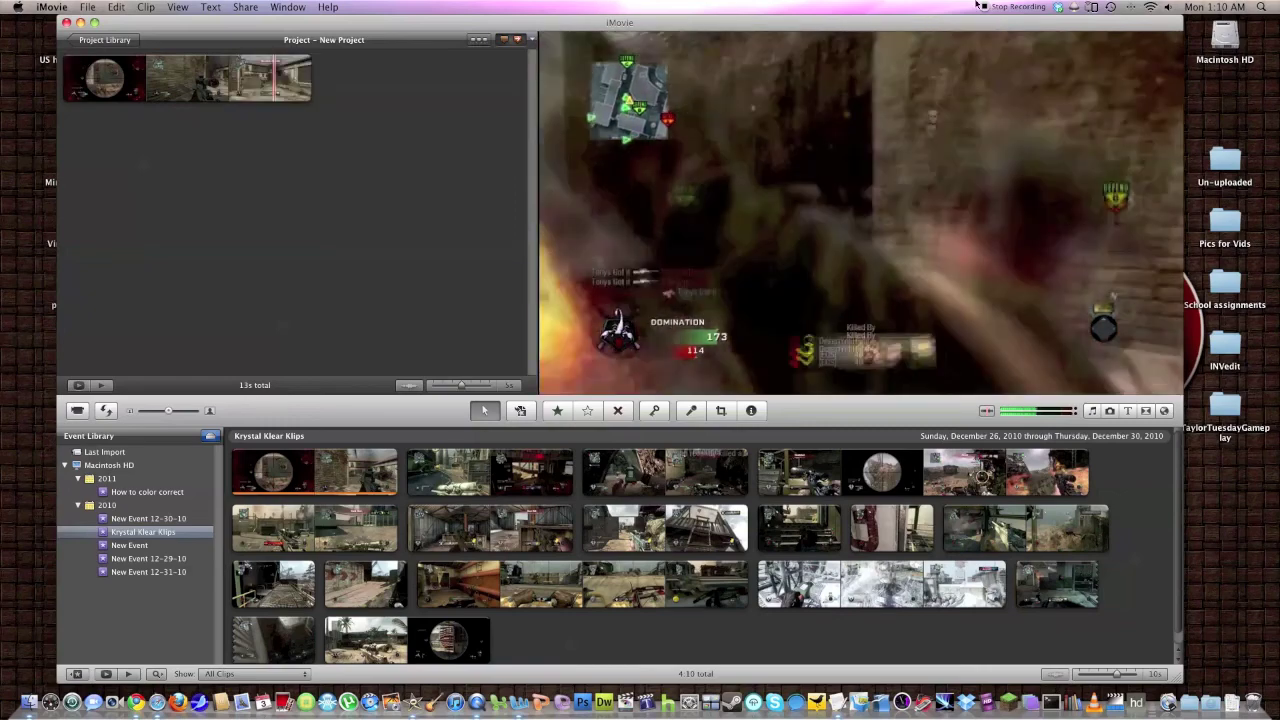